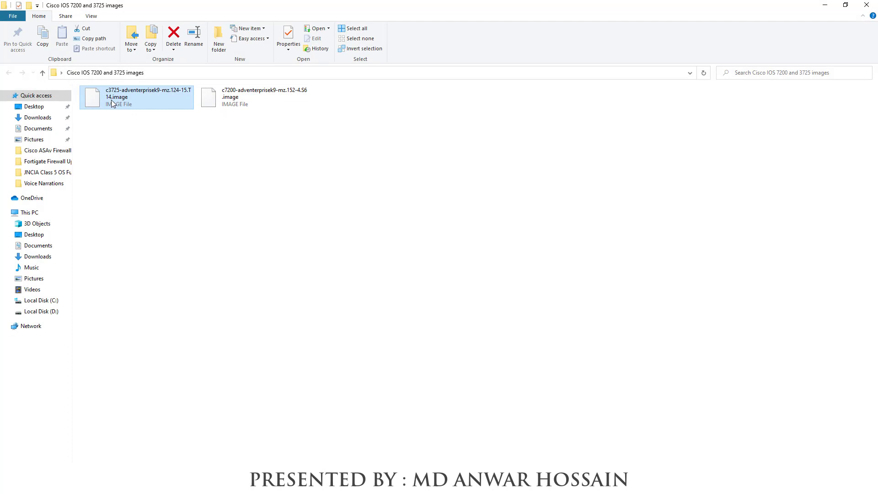
Launch GNS3 from the desktop shortcut, let its VM boot, then hide VMware and dismiss New Project
mouse_move(229, 105)
mouse_move(147, 111)
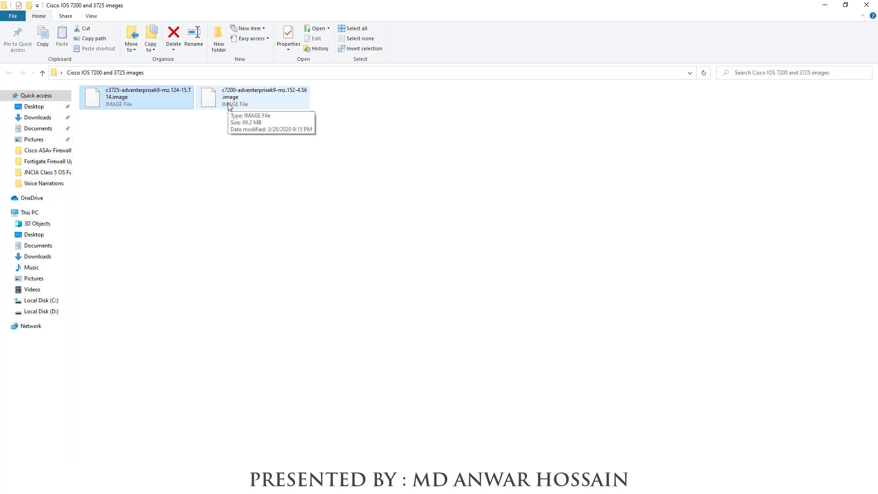
left_click(824, 5)
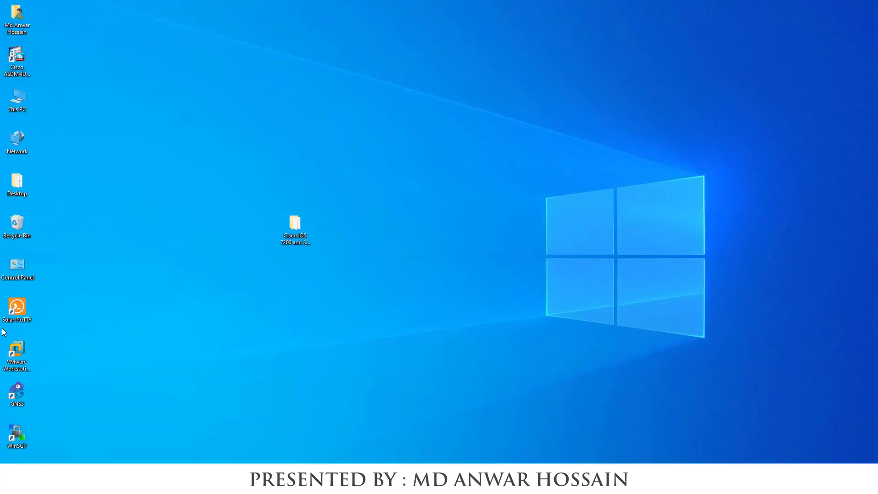
double_click(18, 391)
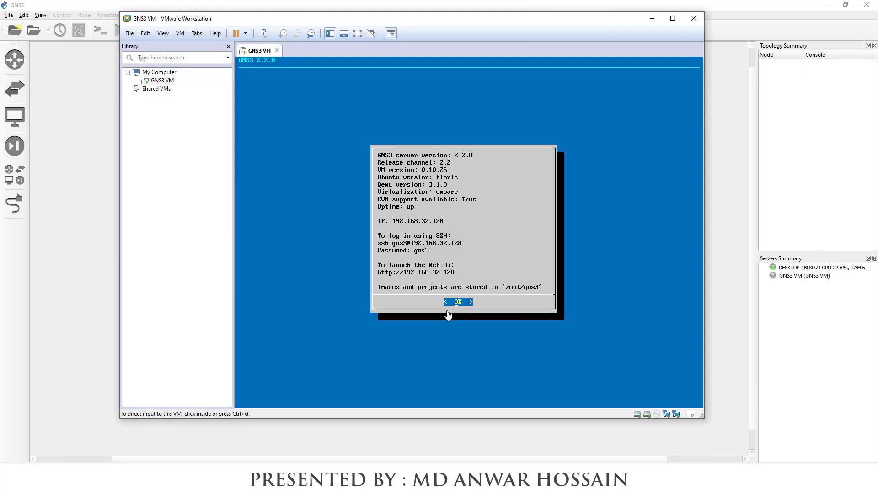
left_click(651, 19)
left_click(544, 303)
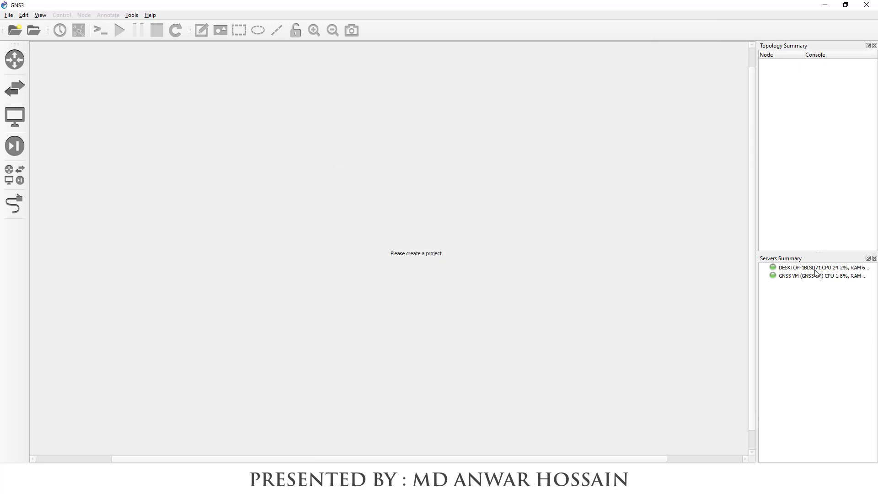
Check the local and GNS3 VM servers in Servers Summary, then show all device types
mouse_move(817, 273)
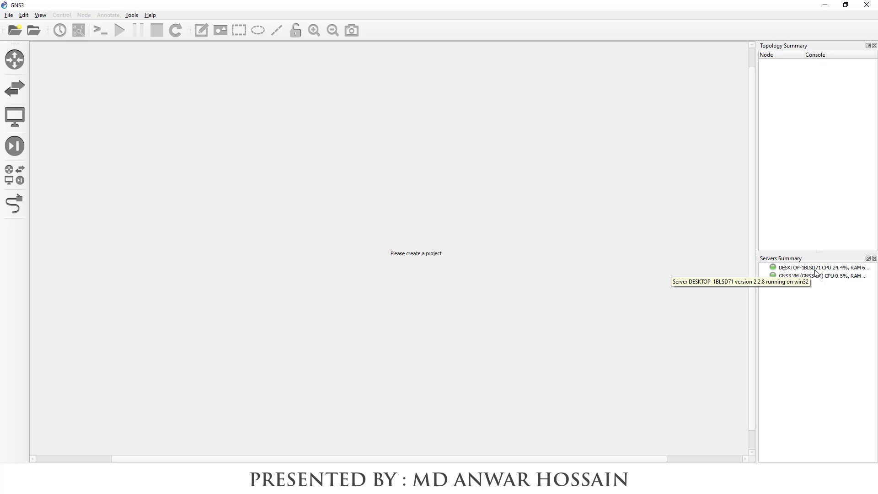
left_click(815, 270)
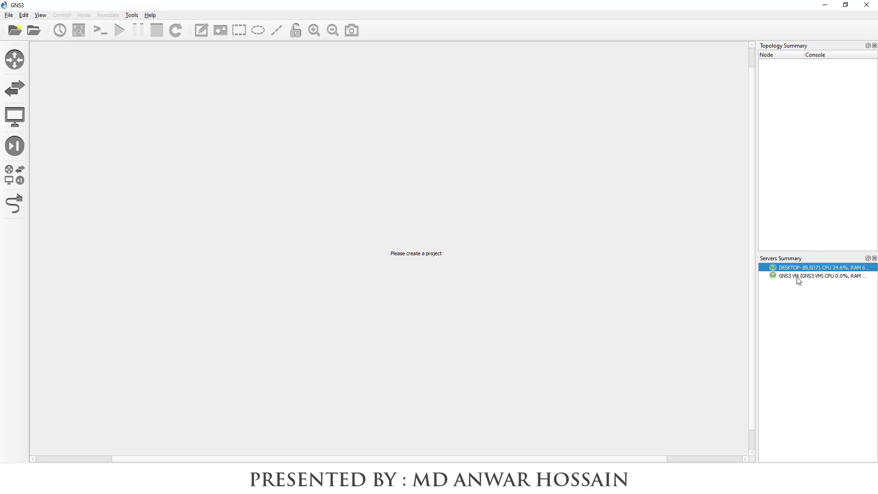
left_click(798, 277)
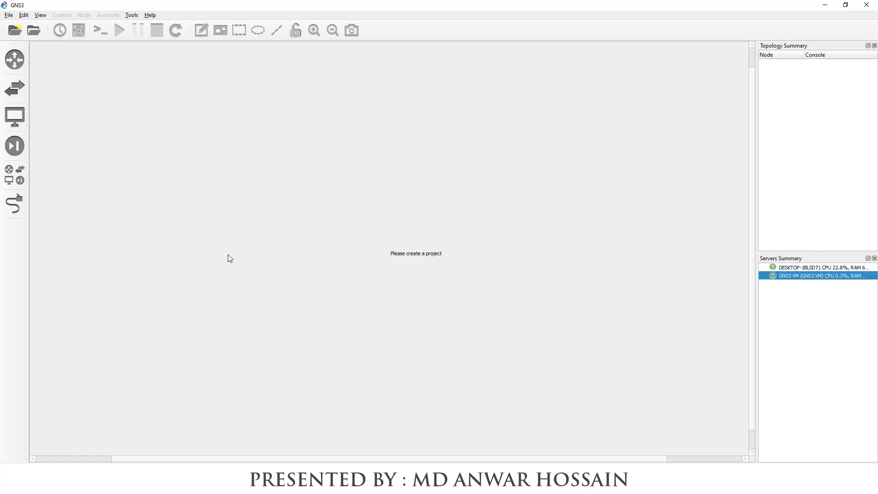
left_click(14, 175)
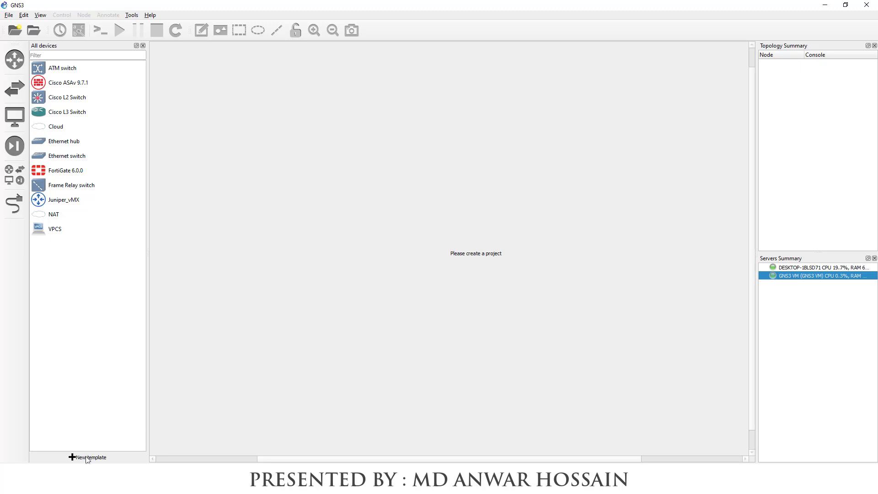
Choose the Cisco 3725 router from the GNS3 server's appliance catalogue and start installing it
left_click(87, 457)
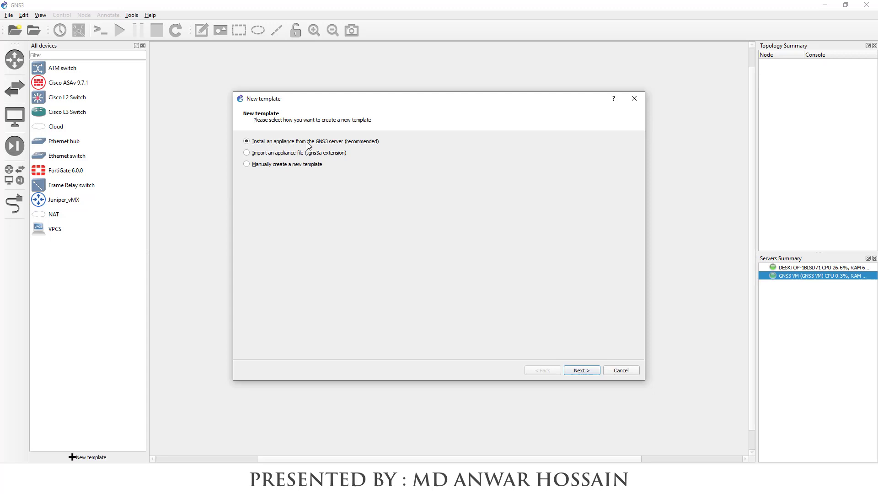
left_click(594, 371)
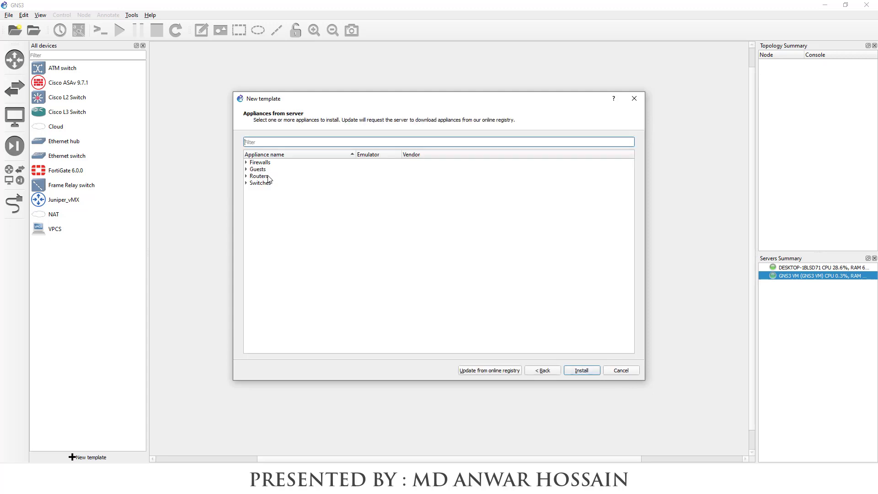
left_click(247, 176)
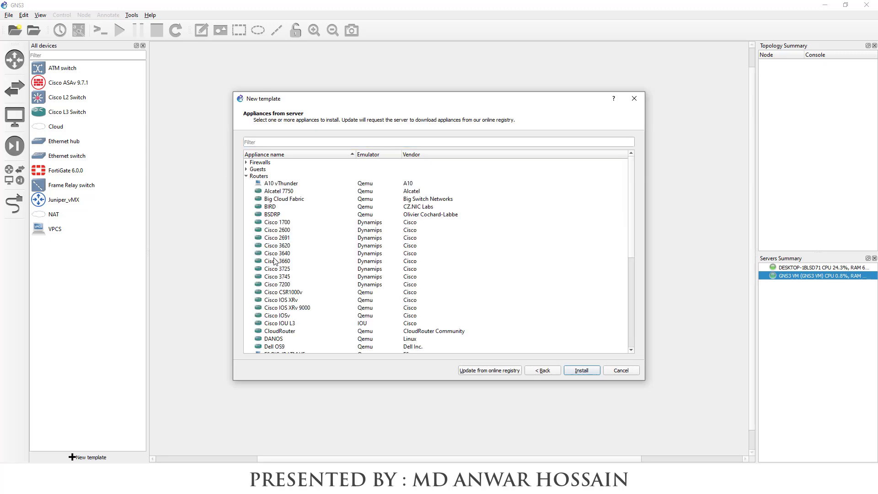
left_click(301, 269)
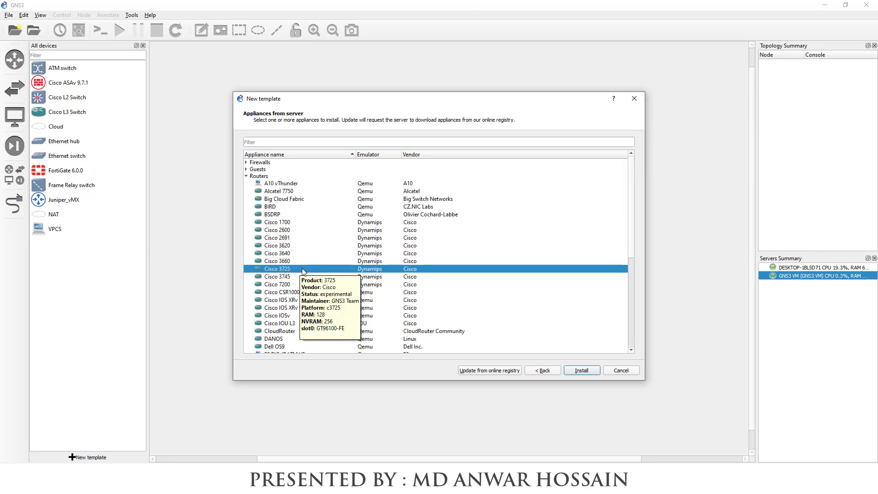
left_click(585, 372)
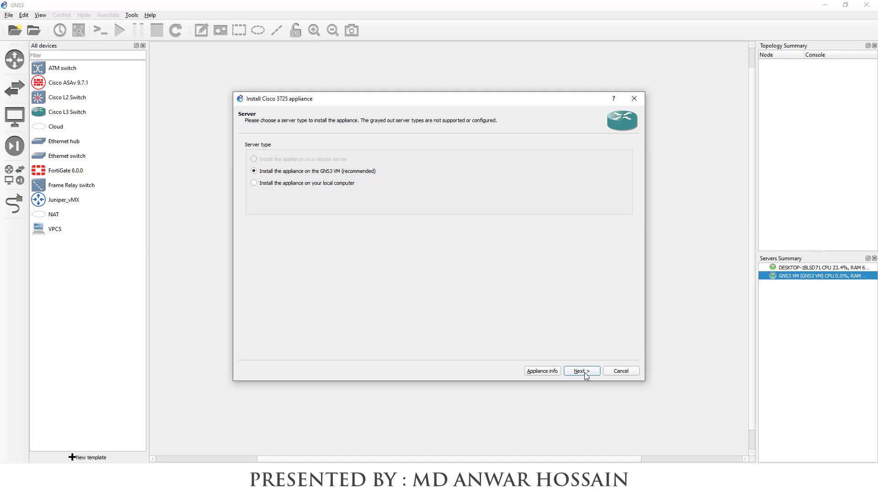
Install on the GNS3 VM and create a new 3725 version named 15.T14
left_click(581, 371)
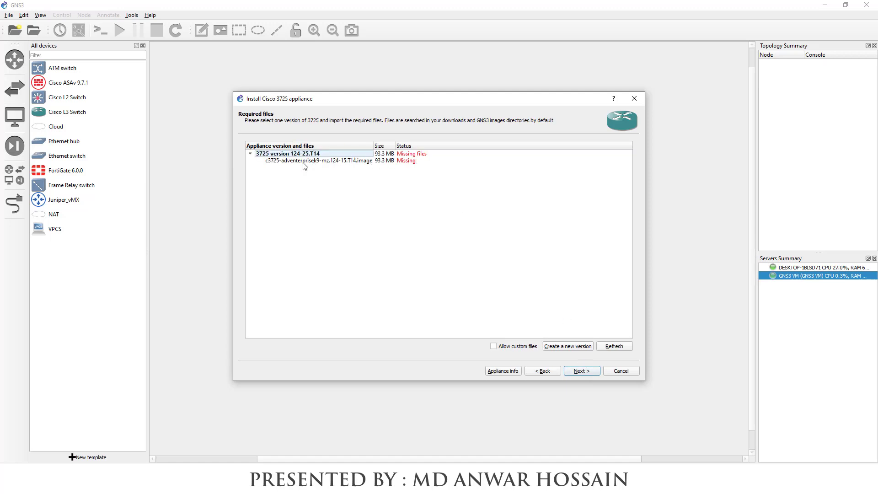
left_click(580, 349)
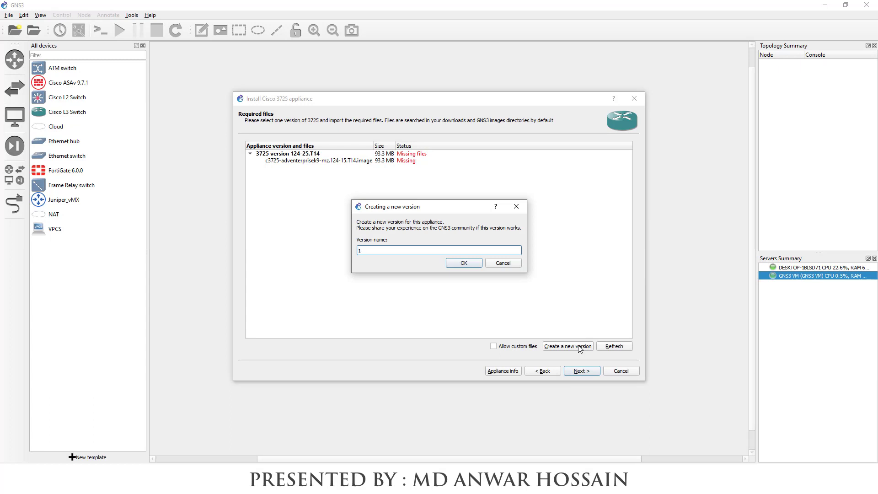
type("15.T14")
left_click(465, 264)
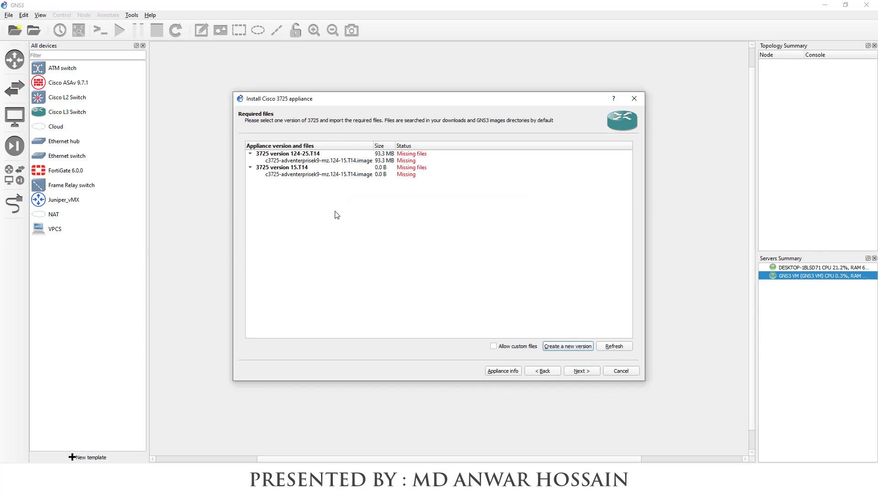
Import the c3725 image from Desktop > Cisco IOS 7200 and 3725 images for version 15.T14
left_click(306, 175)
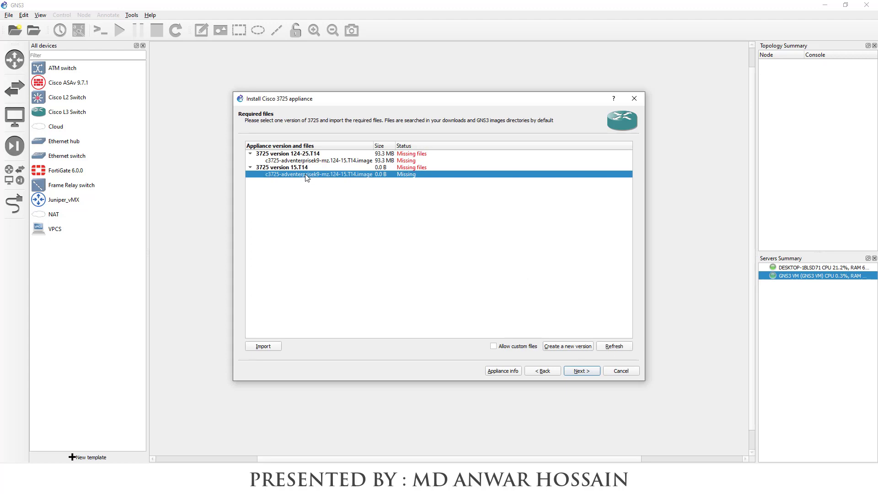
left_click(277, 347)
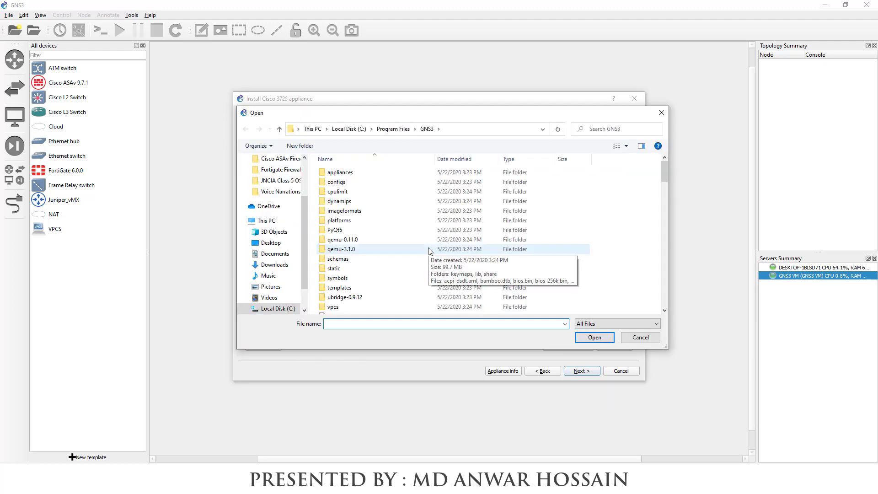
left_click(274, 243)
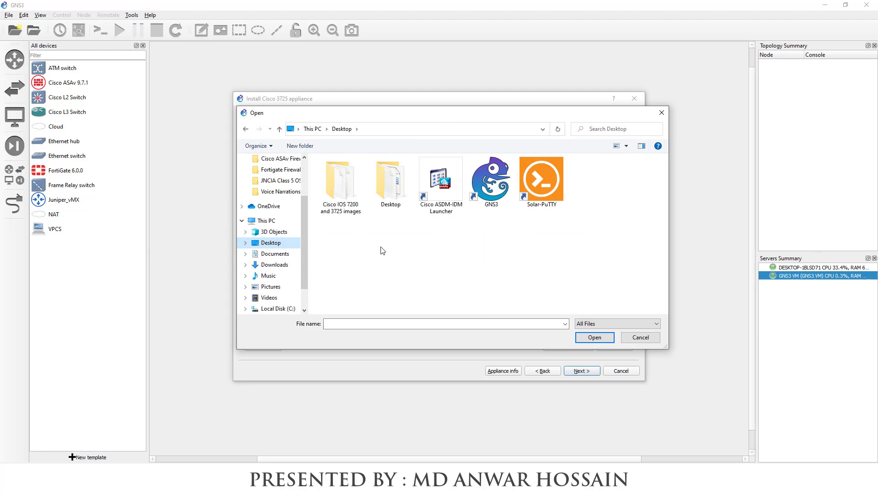
double_click(339, 202)
left_click(616, 146)
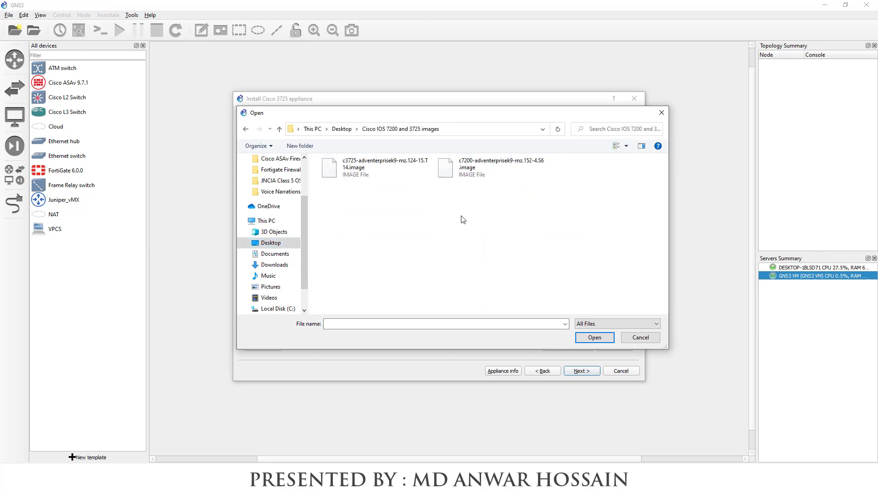
left_click(357, 171)
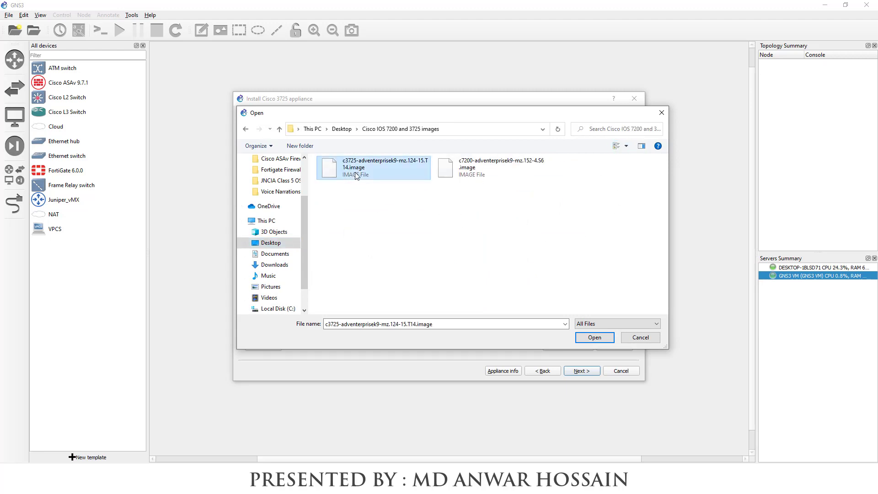
left_click(603, 336)
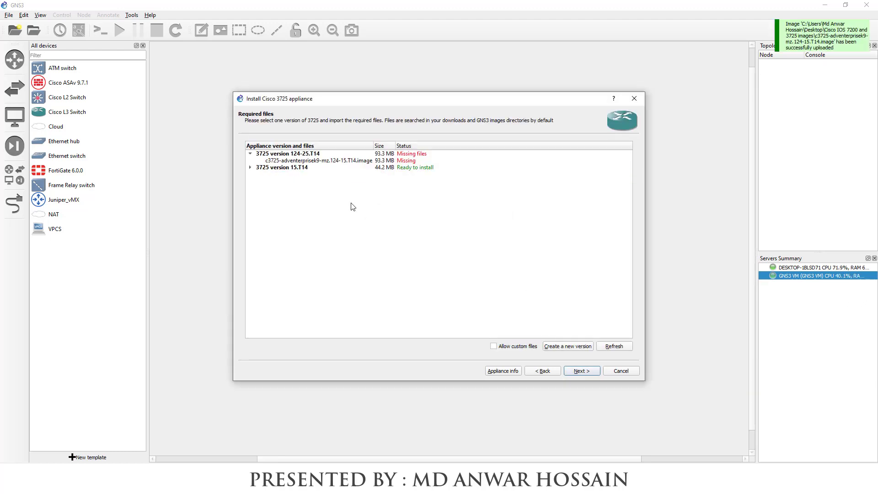
left_click(416, 171)
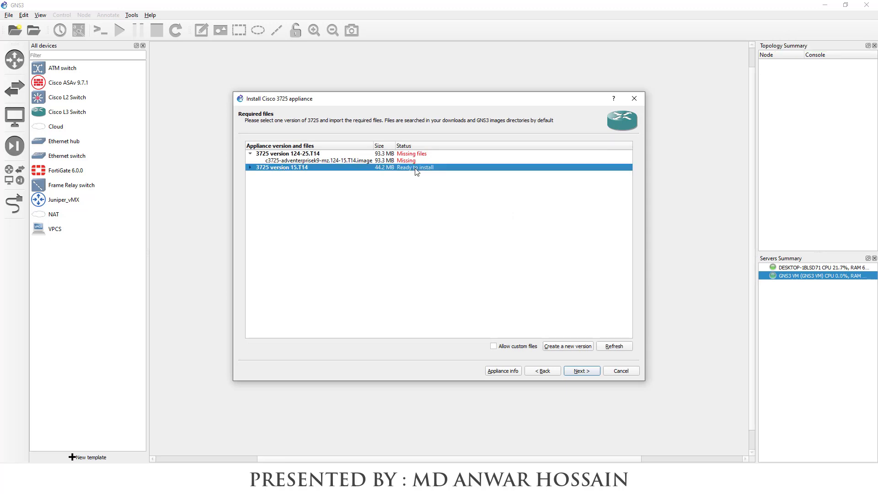
Confirm and finish installing Cisco 3725 version 15.T14, acknowledging the success message
left_click(582, 371)
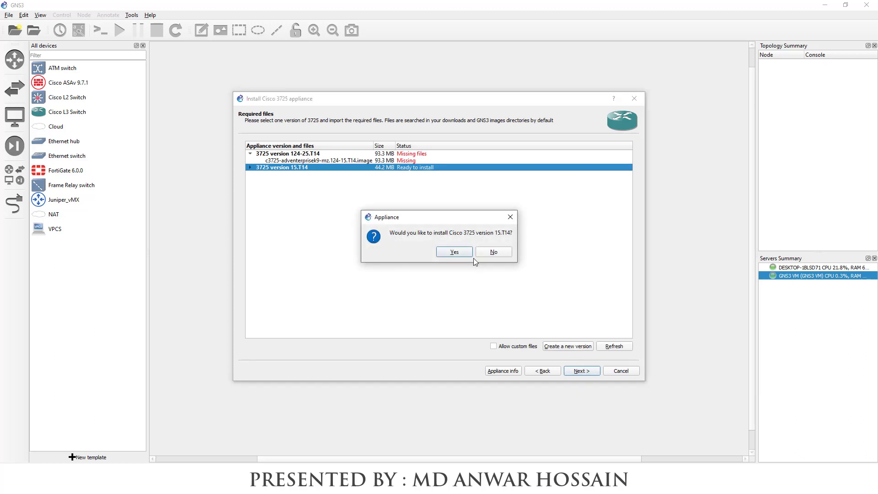
left_click(455, 253)
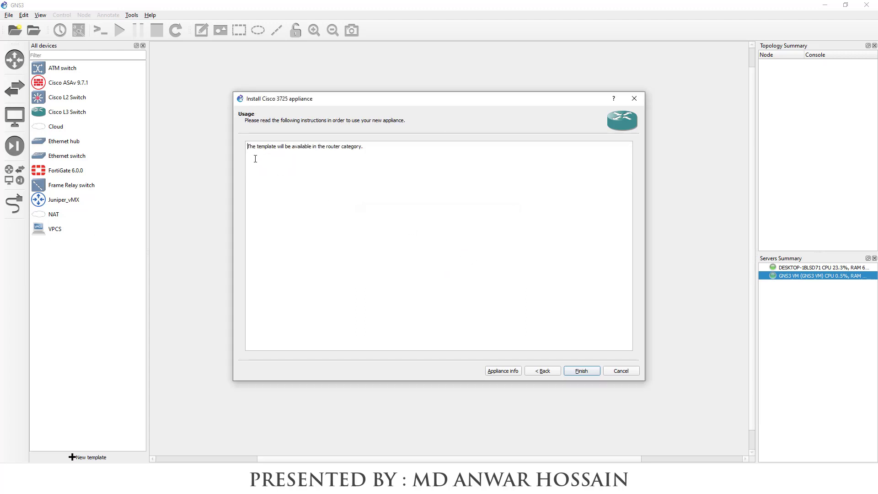
left_click(592, 372)
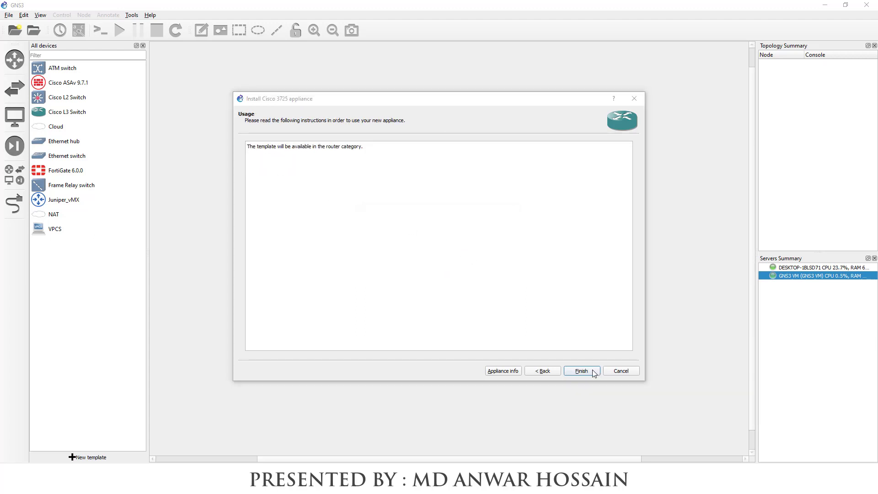
left_click(523, 255)
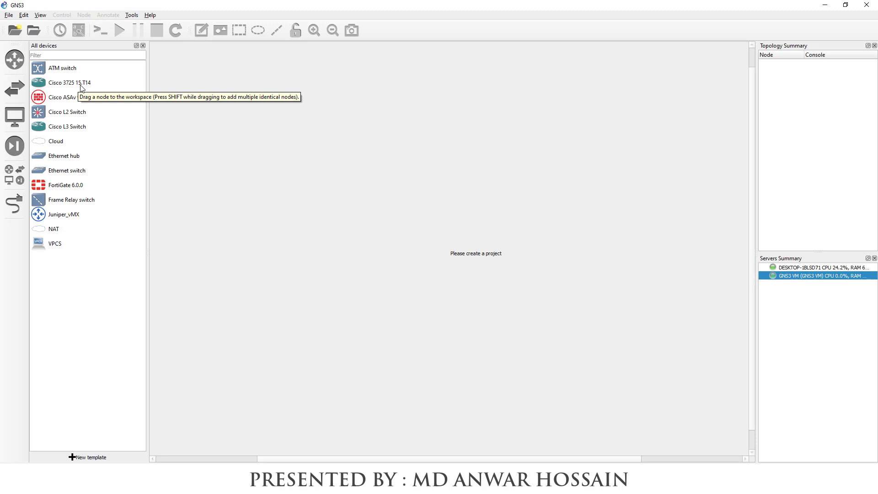
Start a new template from the server catalogue and choose the Cisco 7200 router appliance
left_click(85, 458)
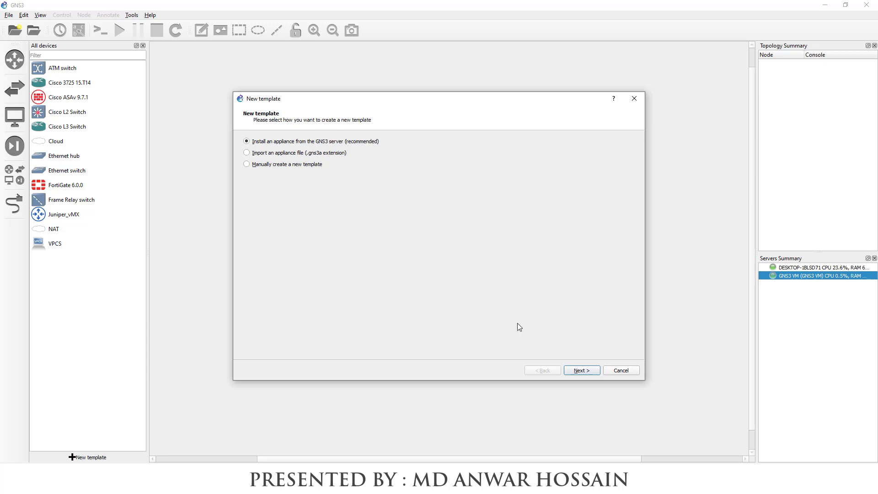
left_click(579, 371)
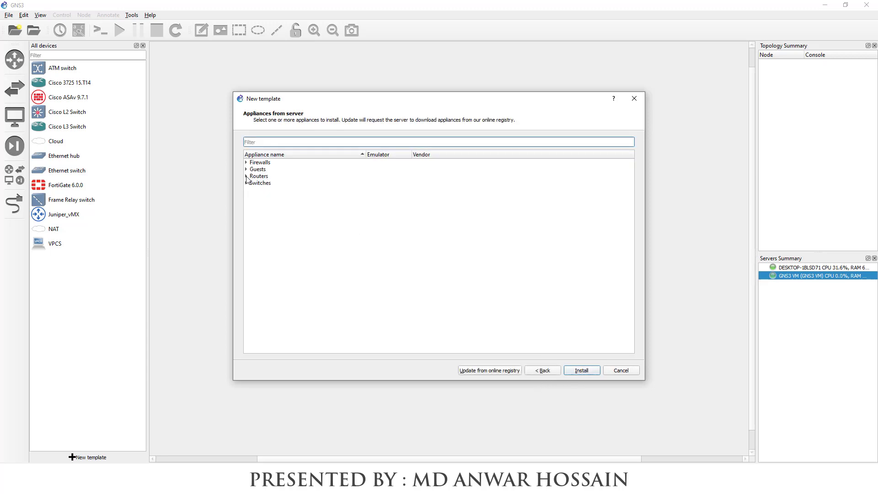
left_click(247, 177)
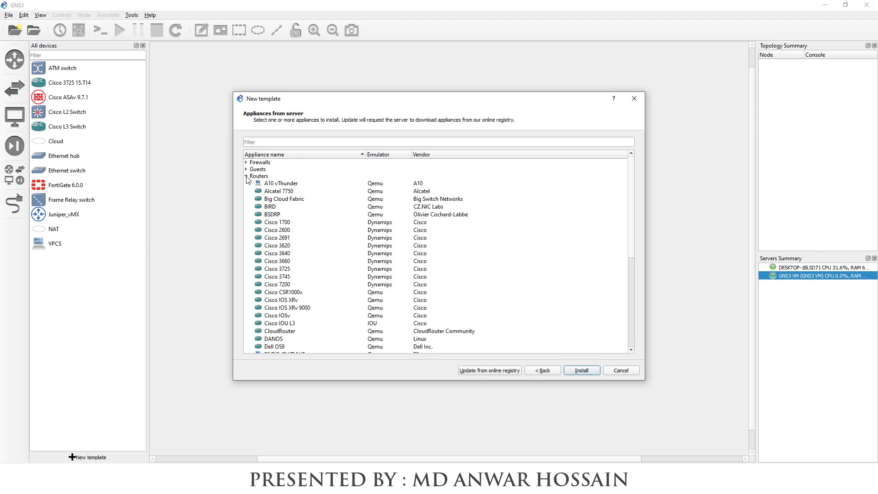
left_click(289, 286)
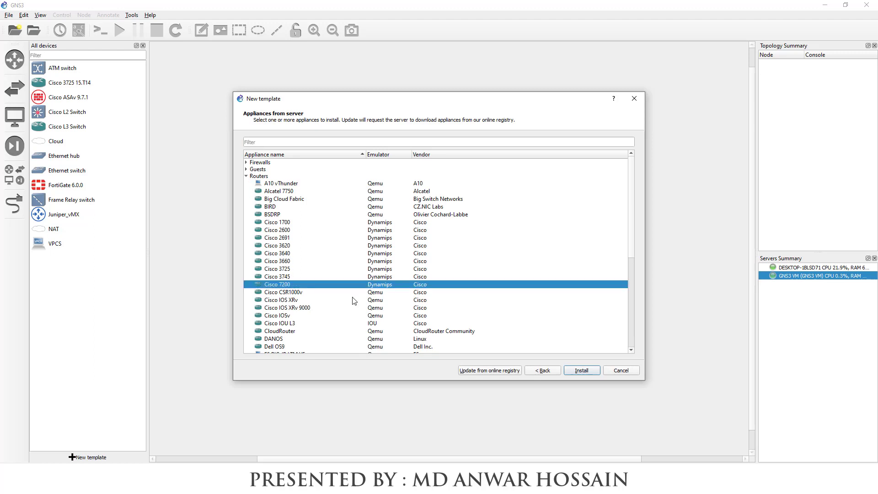
left_click(578, 373)
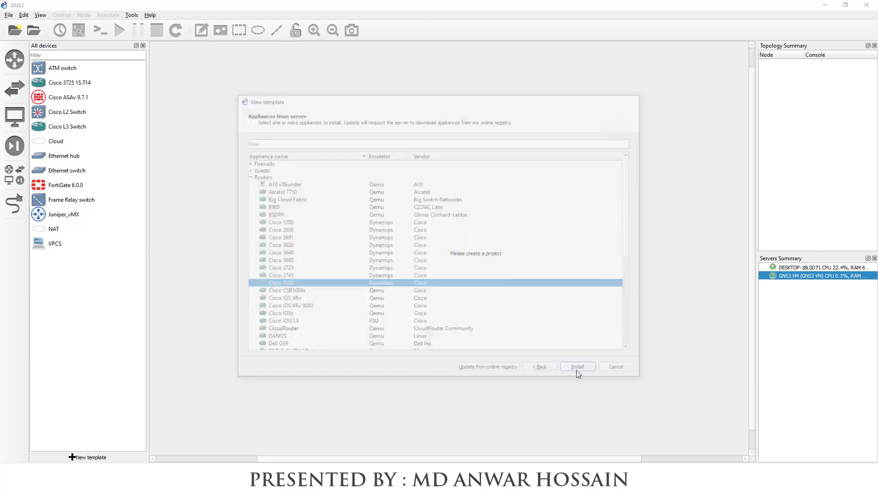
Create Cisco 7200 version 4.s6 and import the local c7200 image file for it
left_click(581, 370)
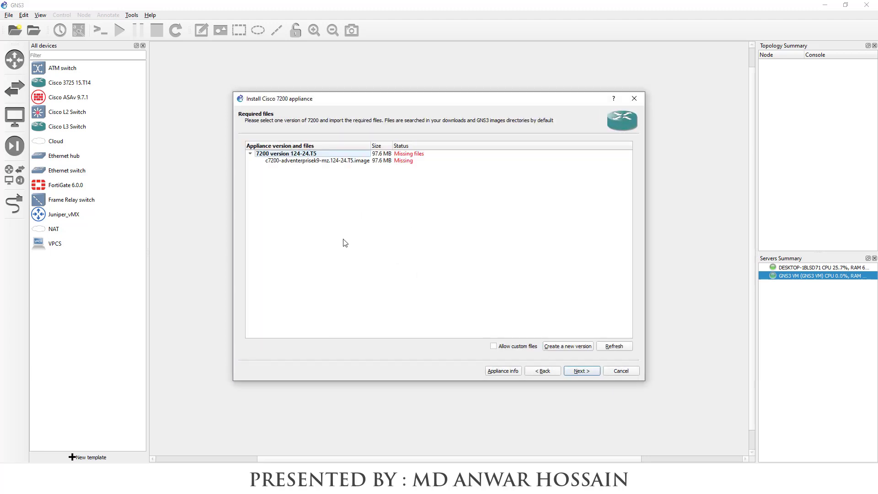
left_click(573, 348)
type("4.s6")
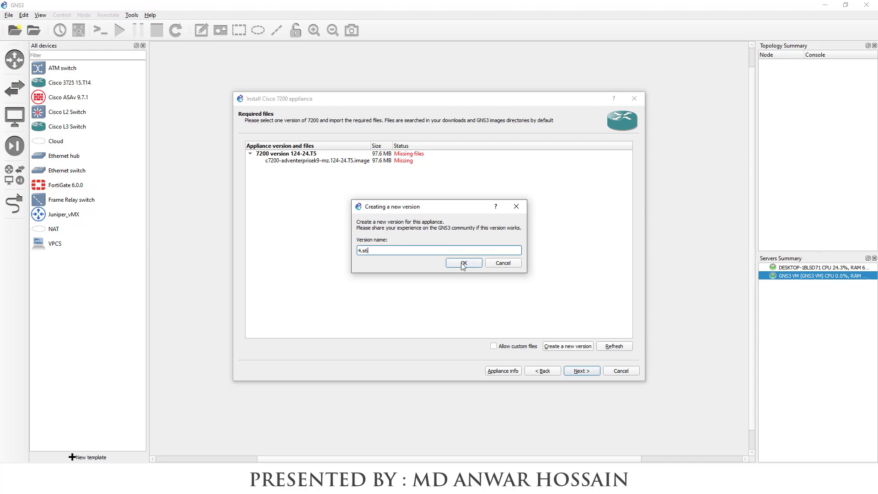
left_click(460, 264)
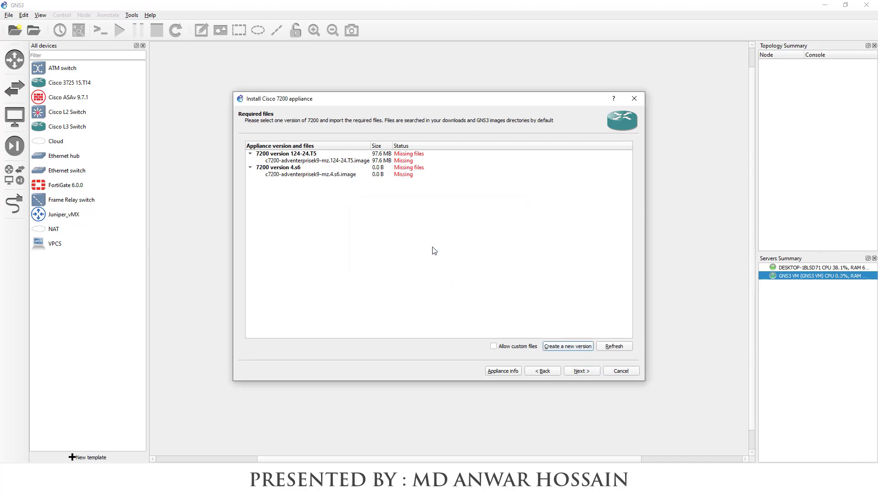
left_click(298, 173)
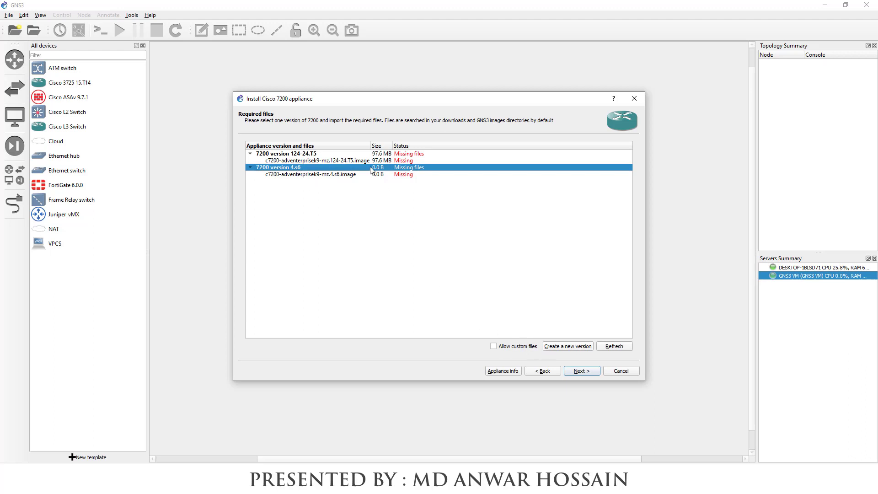
left_click(340, 174)
left_click(263, 347)
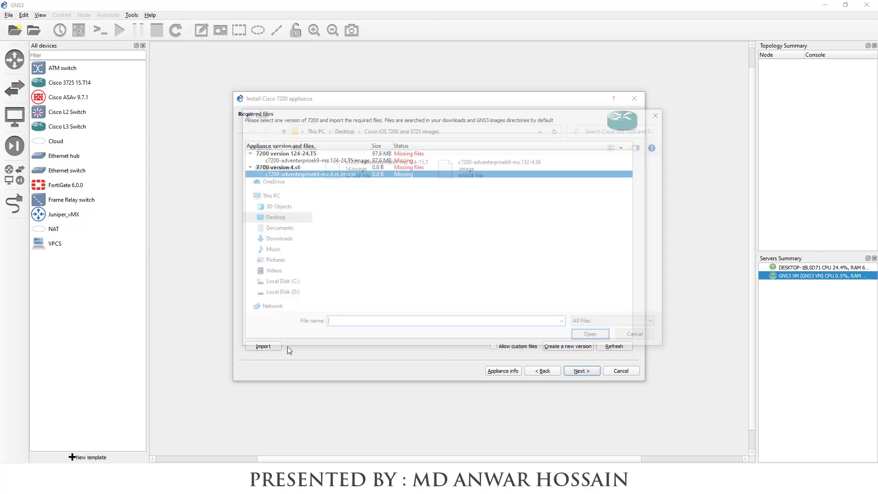
left_click(482, 177)
left_click(595, 337)
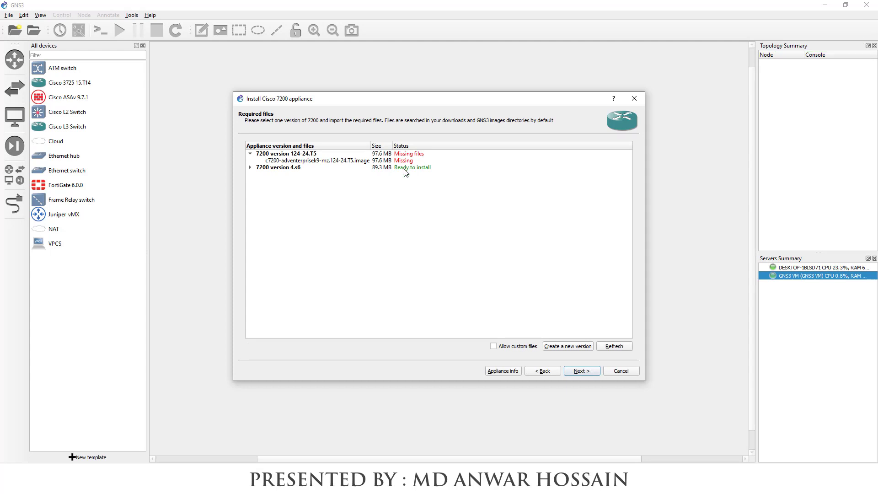
Install Cisco 7200 version 4.s6 and close the wizard after the success message
left_click(404, 169)
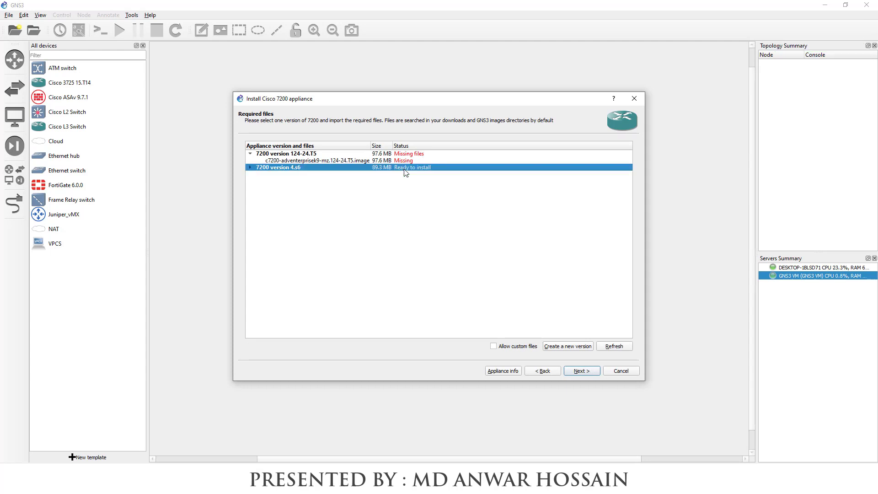
left_click(582, 371)
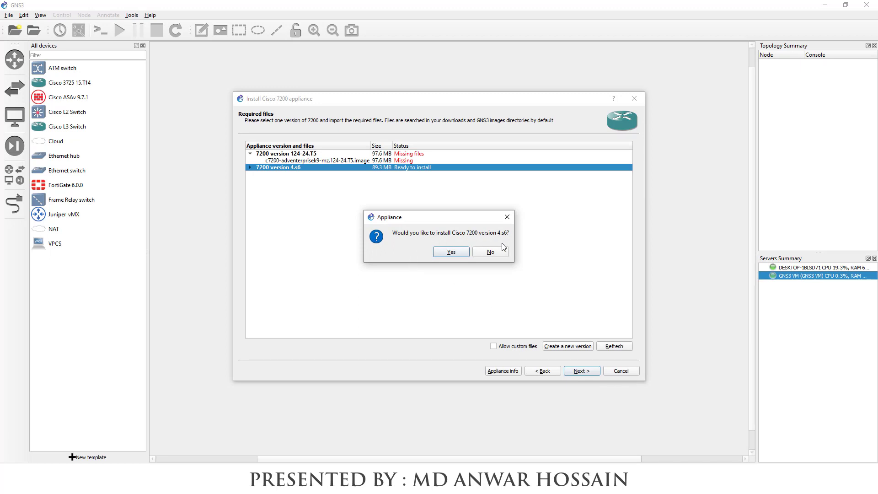
left_click(459, 252)
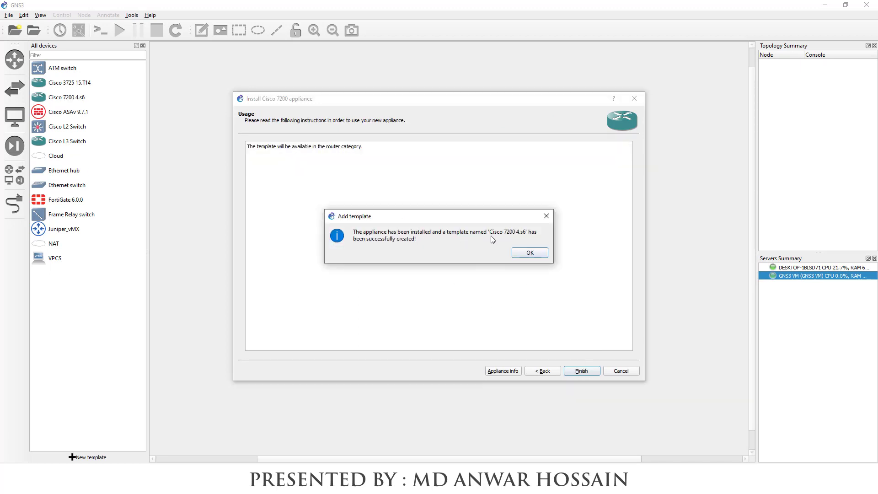
left_click(525, 254)
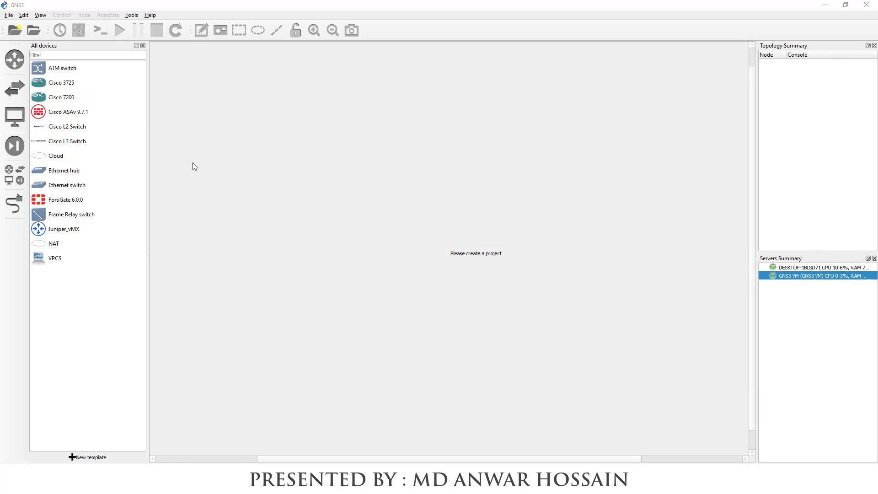
Create a new project named 'Cisco 3725 and 7200 Test'
left_click(12, 16)
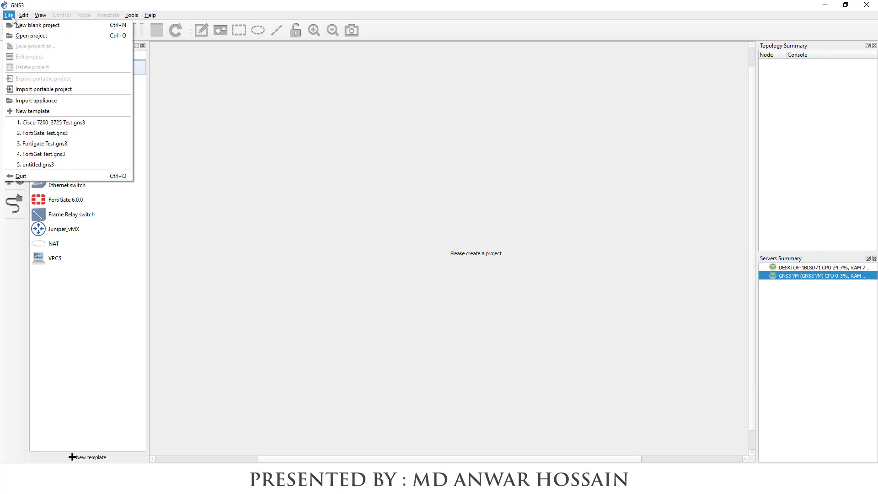
left_click(18, 23)
double_click(387, 214)
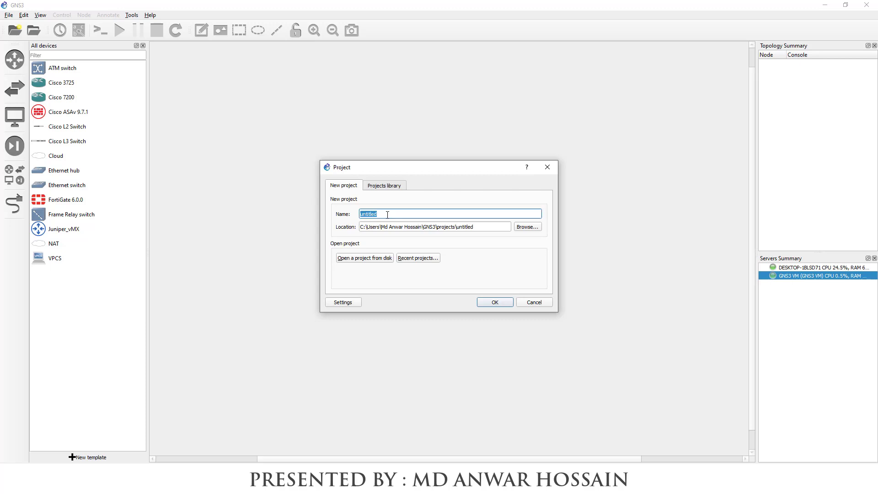
type("Cisco 3725 and 7200 Test")
left_click(496, 302)
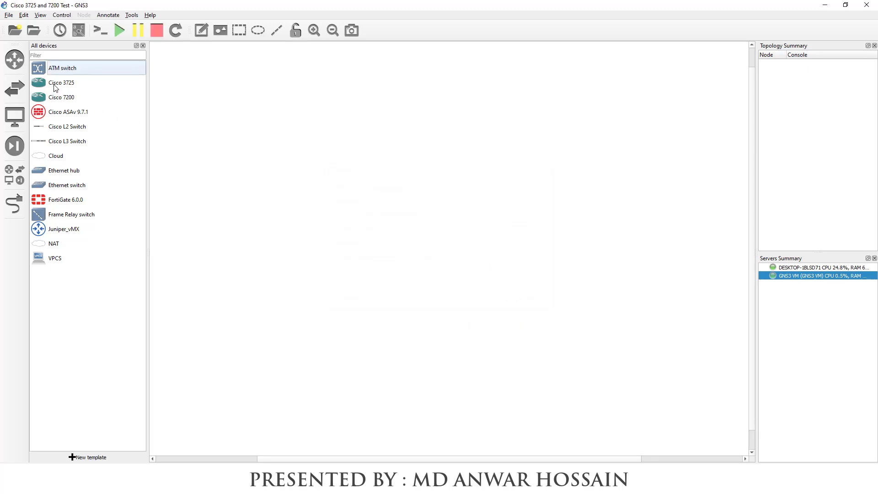
Place a Cisco 3725 router R1 and a Cisco 7200 router R2 on the canvas
left_click_drag(54, 87, 265, 208)
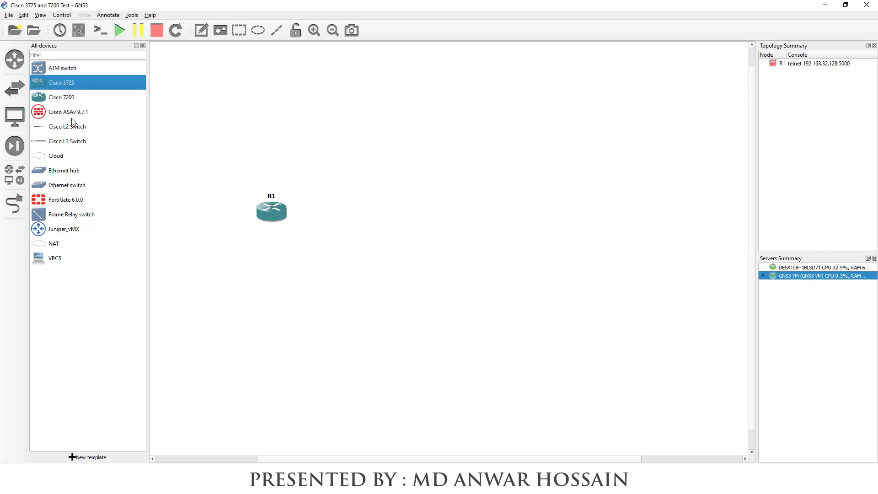
left_click_drag(63, 99, 613, 229)
left_click(617, 228)
left_click(425, 243)
Add switch IOU1 in the centre and line up R1 and R2 on either side
left_click_drag(51, 132, 395, 233)
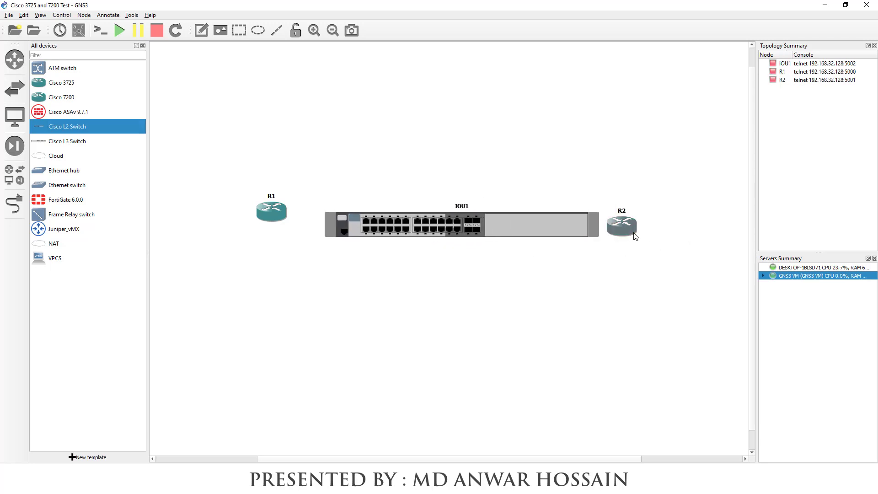
left_click_drag(634, 236, 714, 227)
left_click_drag(273, 201, 193, 228)
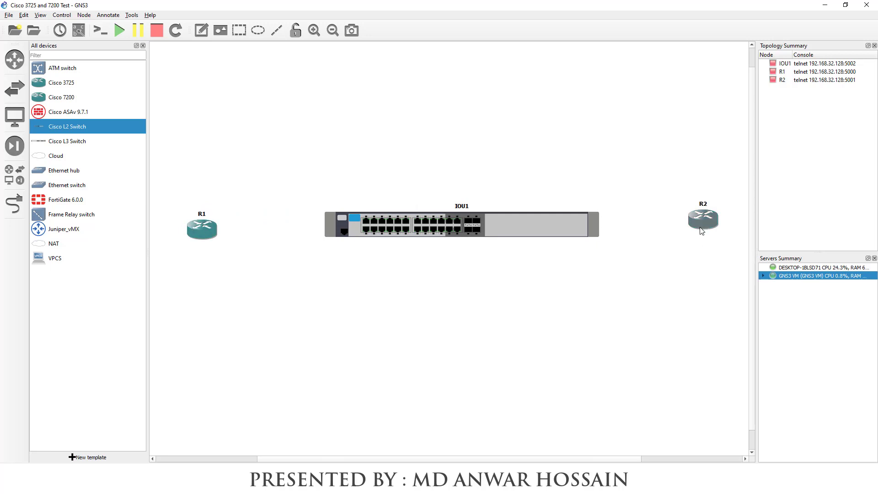
left_click_drag(700, 228, 700, 234)
left_click(628, 298)
left_click_drag(504, 236, 511, 236)
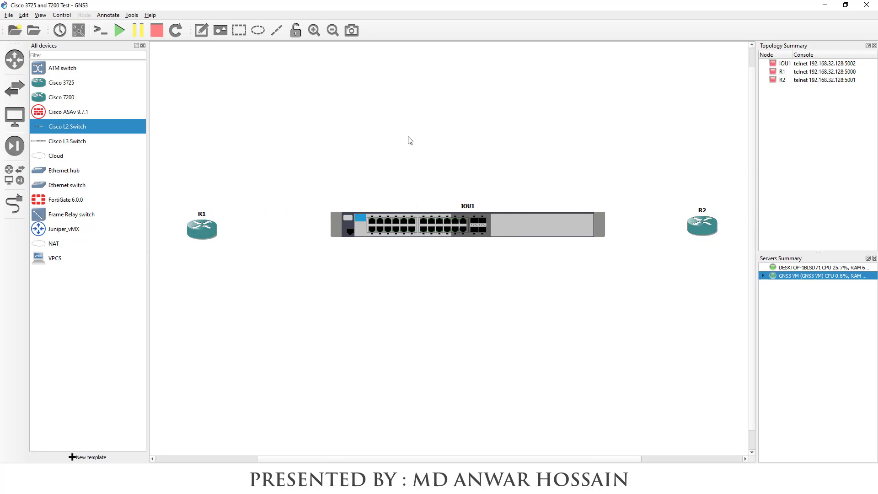
Link R1's FastEthernet0/0 to IOU1 Ethernet0/0 and begin R2's link to IOU1
left_click(22, 202)
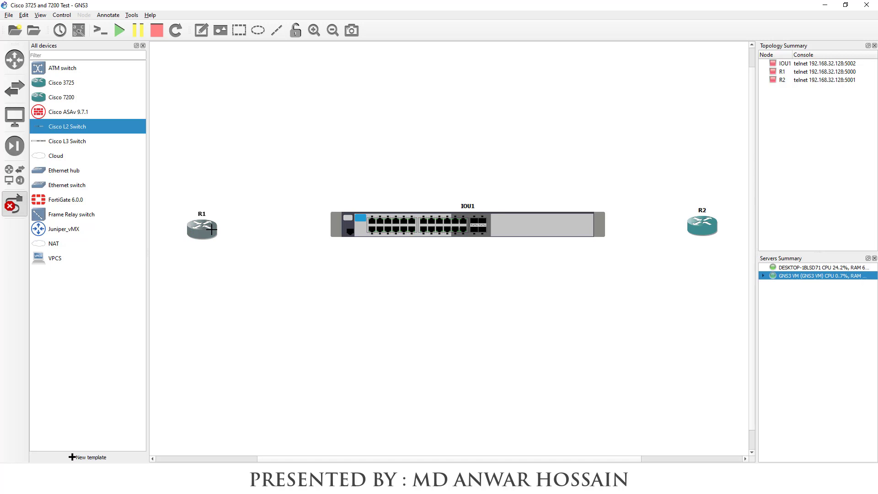
left_click(211, 229)
left_click(229, 236)
left_click(402, 230)
left_click(410, 238)
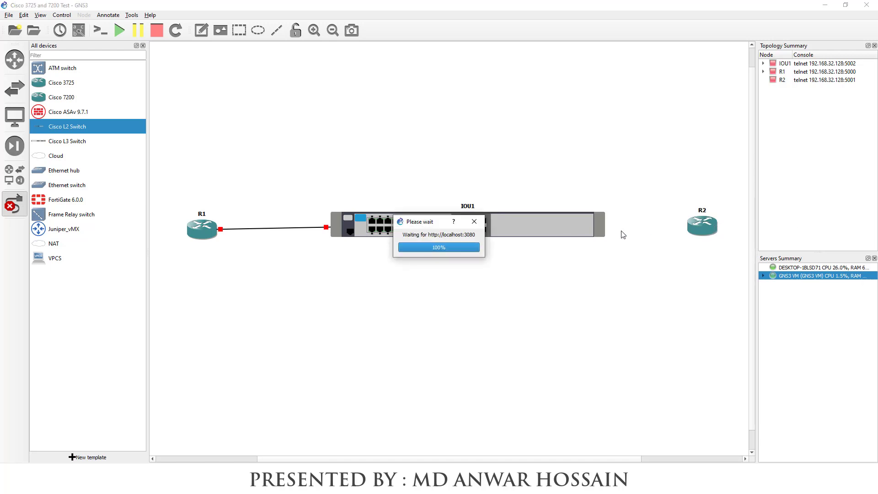
left_click(701, 223)
left_click(709, 228)
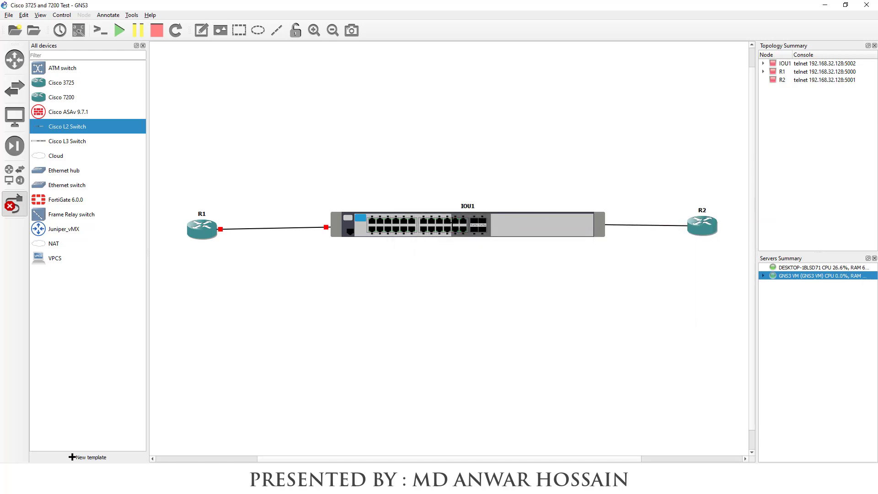
left_click(452, 224)
Attach R2's link to an IOU1 Ethernet port and label R1's link 'IP: 192.168.1.1/24'
left_click(465, 239)
left_click(16, 213)
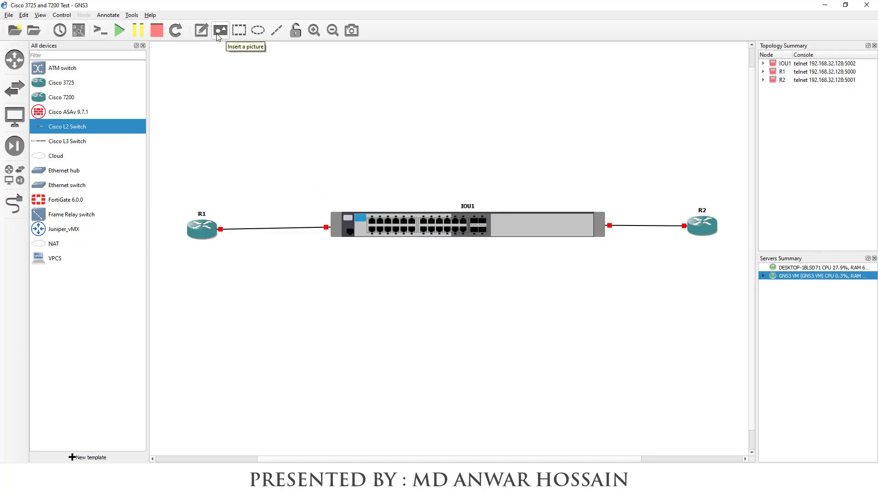
left_click(255, 229)
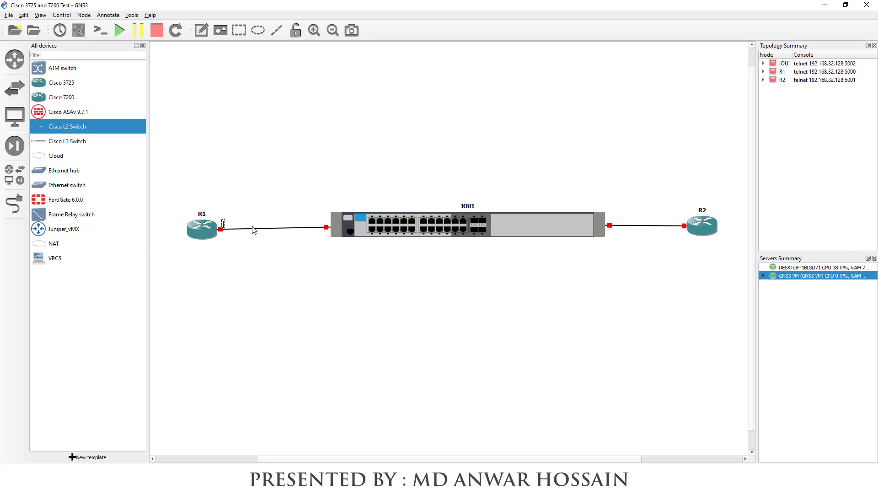
type("1 192.168.1.1/24")
left_click(310, 229)
left_click(265, 226)
left_click(158, 60)
Add the note 'IP: 192.168.1.2/24' beside the IOU1–R2 link
left_click(201, 30)
left_click(638, 218)
type("IP: 192.168.1.2/24")
left_click(657, 232)
left_click_drag(657, 220, 642, 220)
Spread out switch IOU1 and routers R1 and R2 on the canvas
left_click_drag(526, 232, 516, 231)
left_click_drag(202, 229, 228, 219)
left_click_drag(716, 230, 724, 228)
left_click(558, 309)
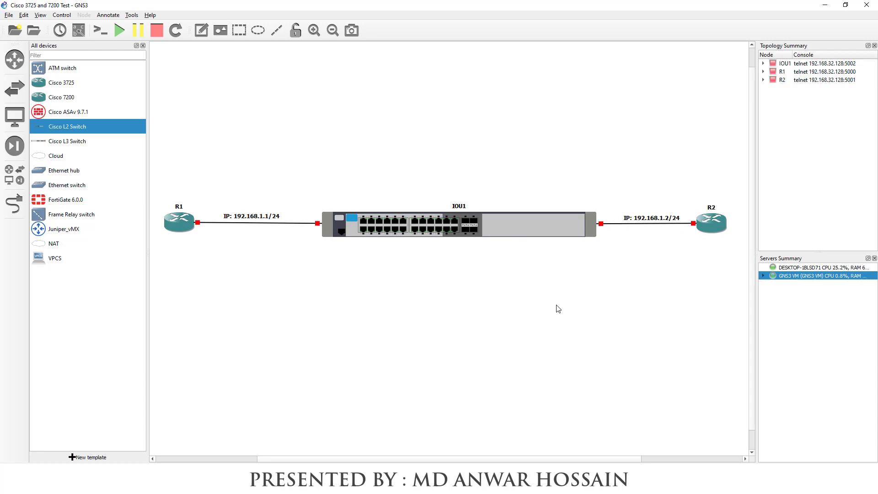
Start router R1, switch IOU1 and router R2
right_click(170, 225)
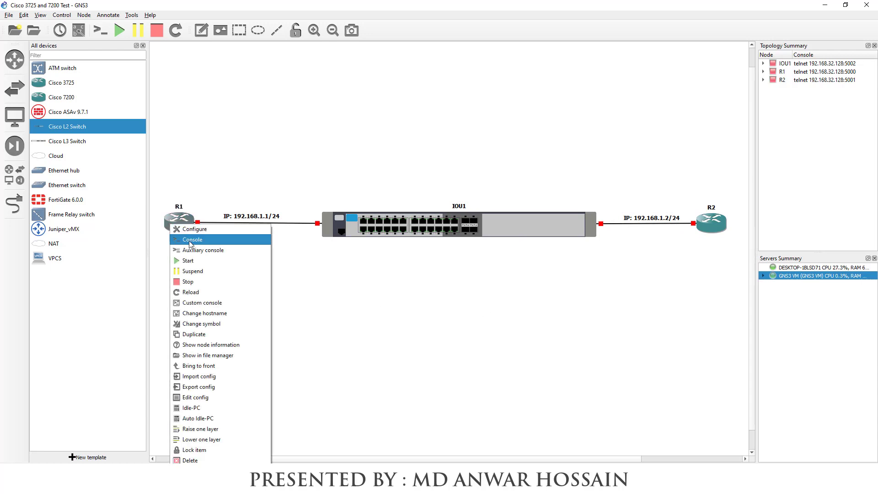
left_click(191, 262)
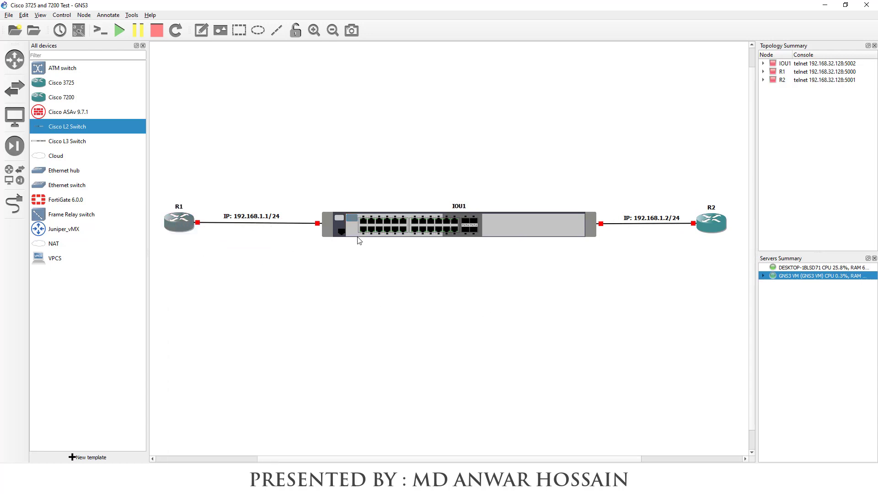
right_click(397, 225)
left_click(418, 250)
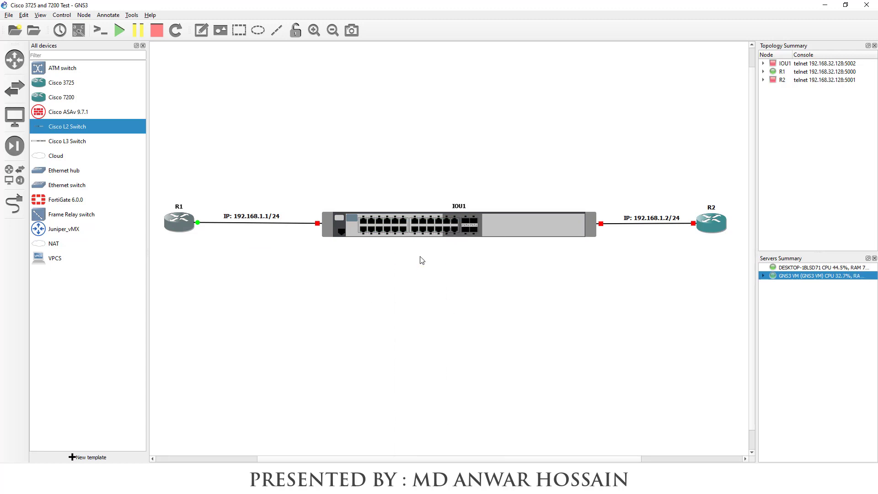
right_click(715, 226)
left_click(737, 267)
Add notes 'Cisco 3725' under R1 and 'Cisco 7200' under R2
left_click(201, 30)
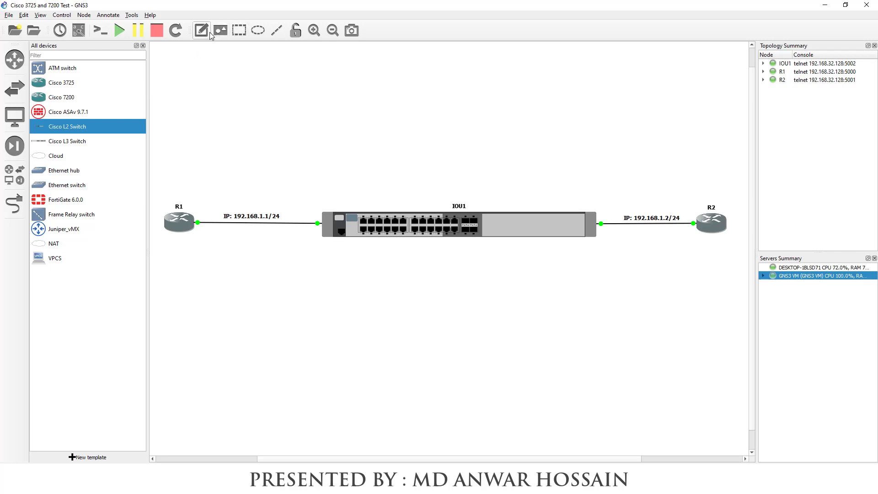
left_click(177, 237)
type("Cisco 3725")
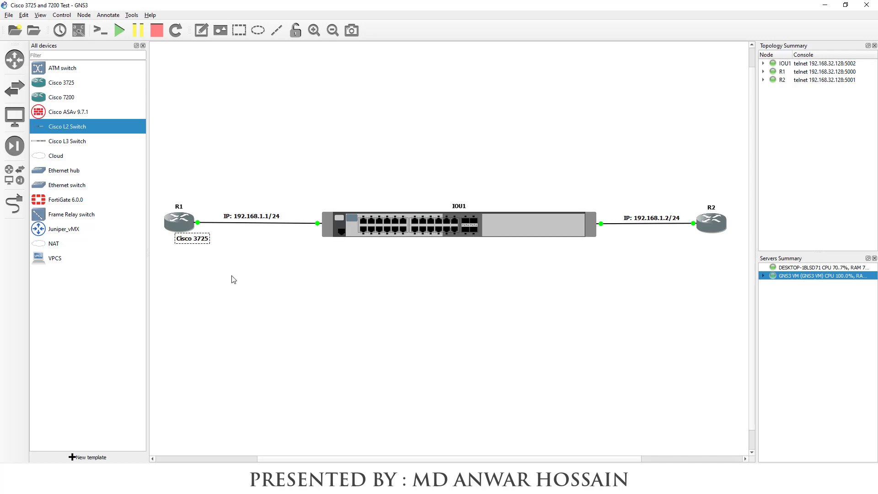
left_click_drag(201, 242, 187, 242)
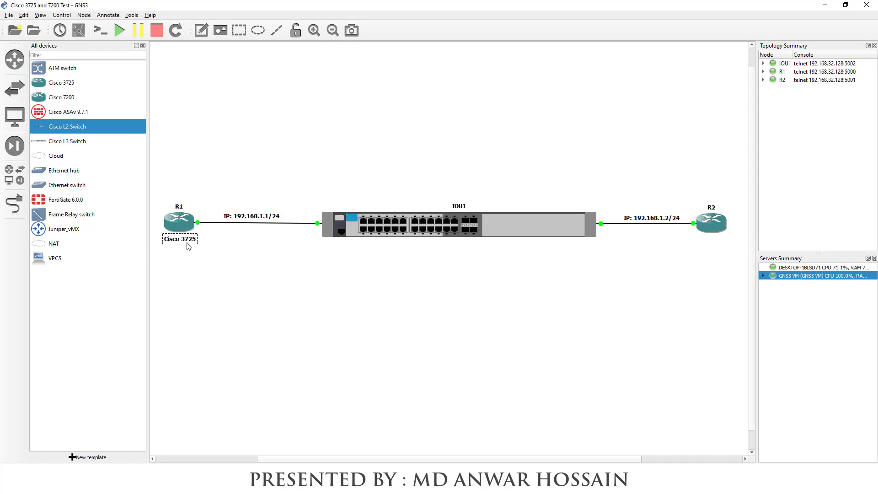
left_click(214, 253)
left_click(201, 31)
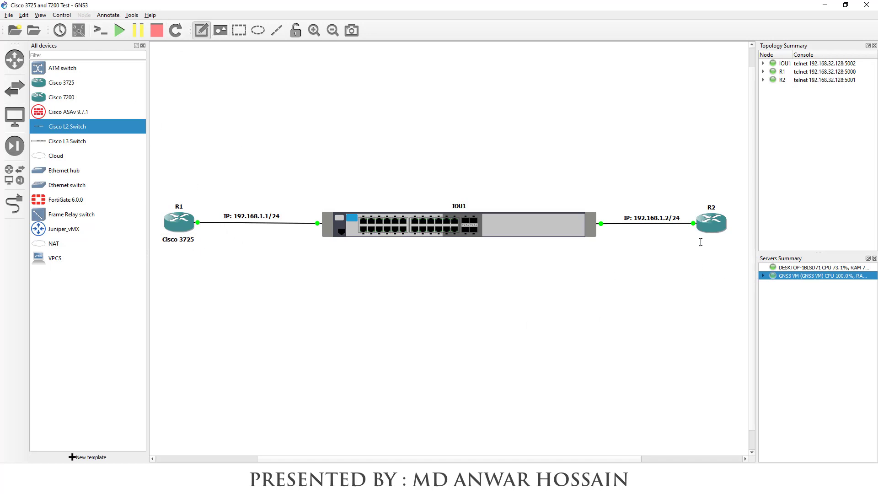
left_click(708, 239)
type("Cisco 7200")
left_click(625, 306)
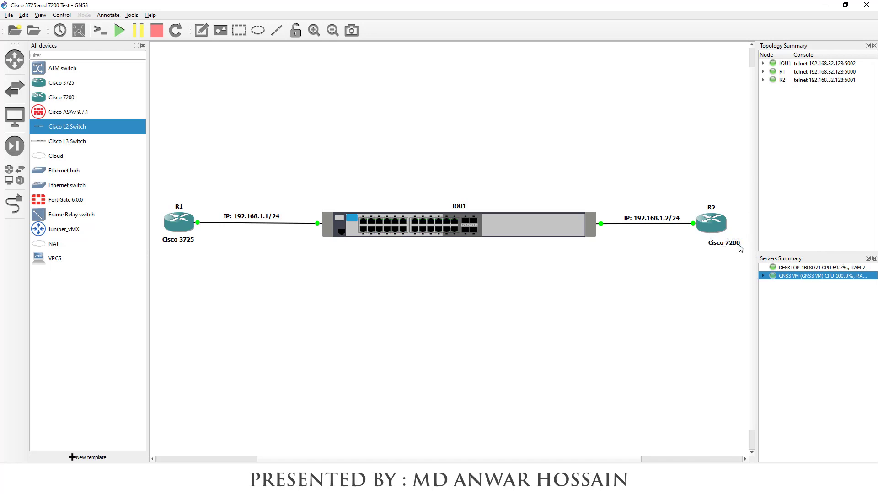
left_click_drag(739, 247, 730, 242)
left_click(639, 265)
Open R1's console and enter privileged and global configuration mode
right_click(179, 223)
left_click(198, 235)
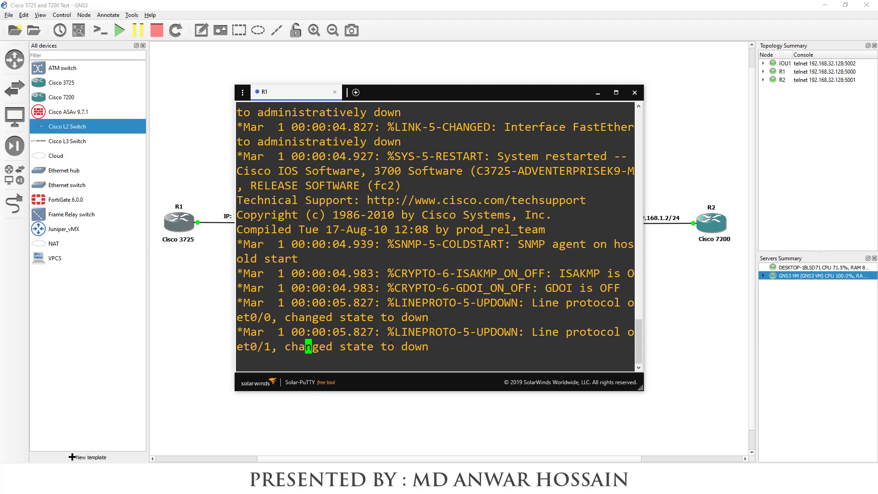
key("Return")
key("Return")
type("en")
key("Return")
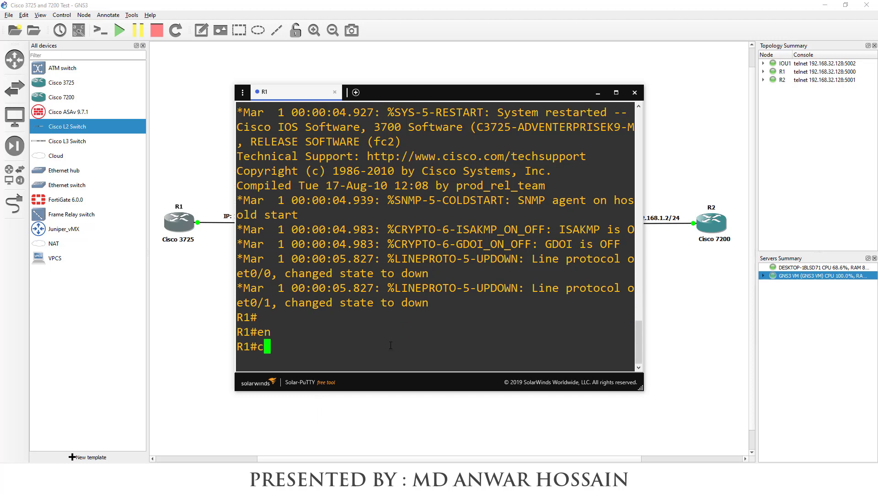
type("config")
key("Tab")
type("t")
key("Return")
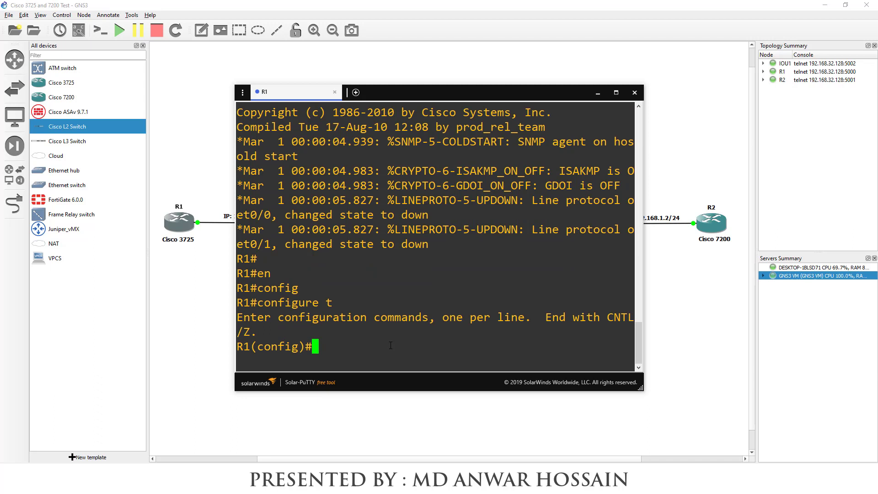
Assign 192.168.1.1 255.255.255.0 to R1's FastEthernet0/0
type("inter")
key("Tab")
type("fast")
key("Tab")
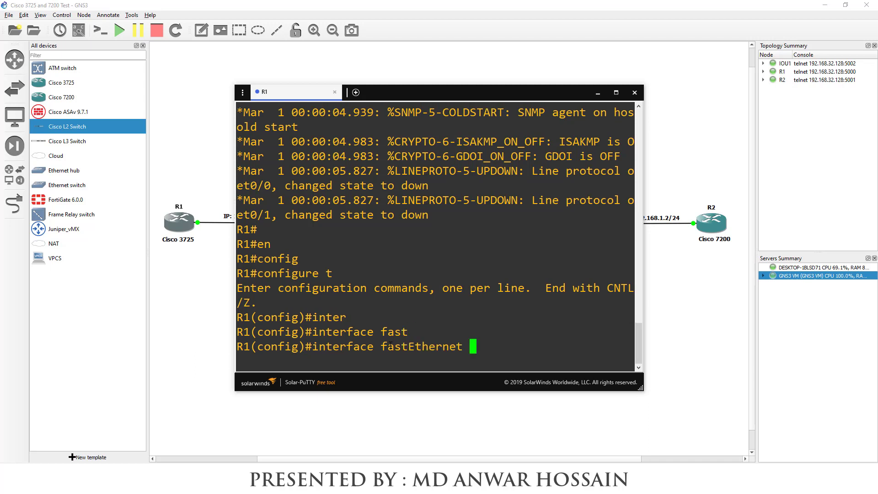
type("0/0")
key("Return")
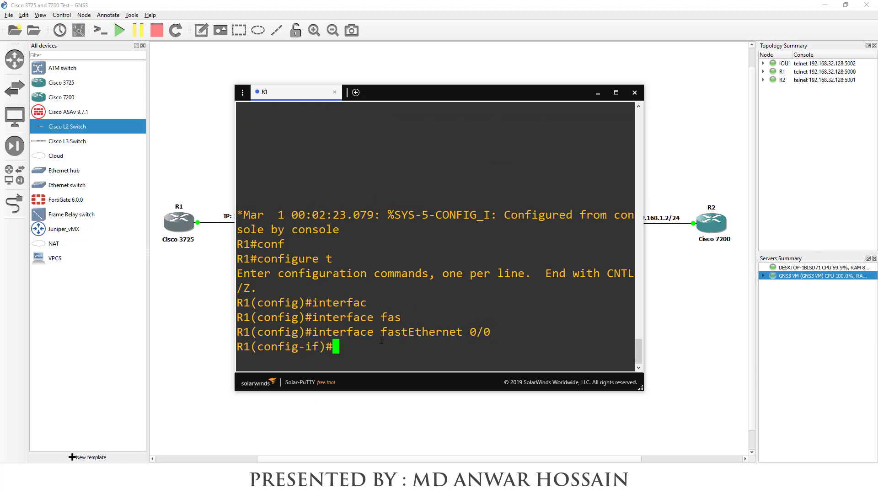
type("ip ad")
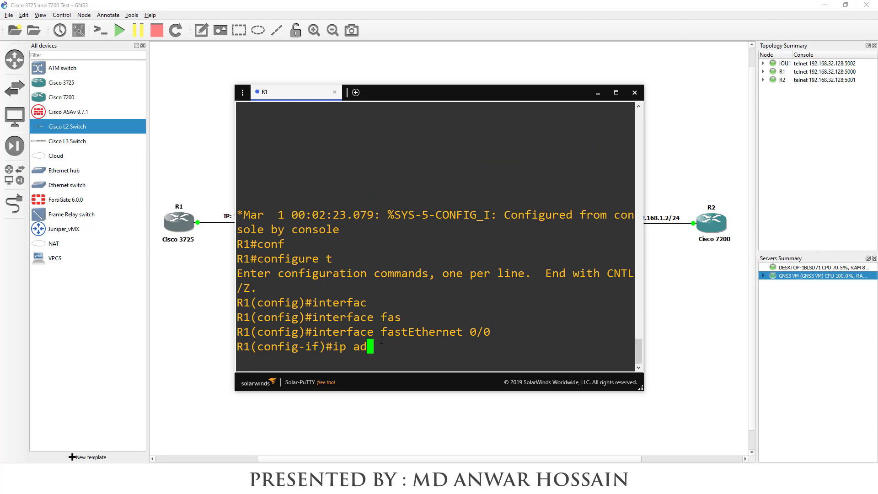
key("Tab")
type("d")
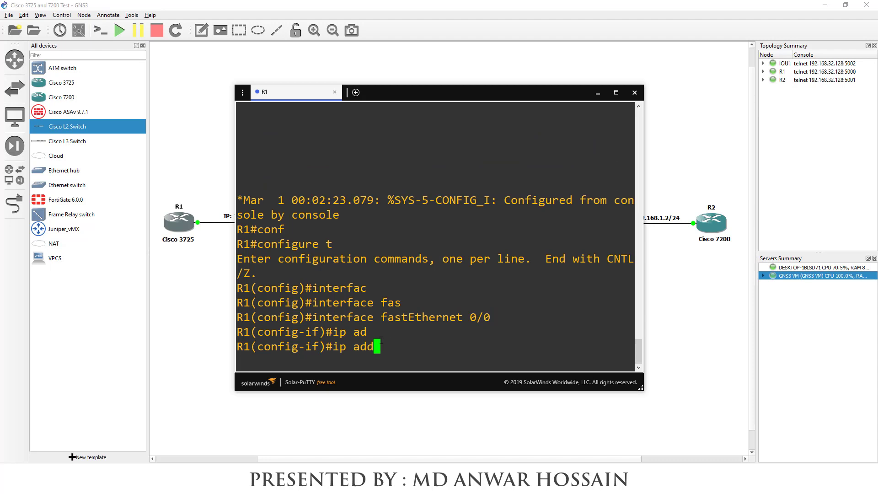
key("Tab")
type("1")
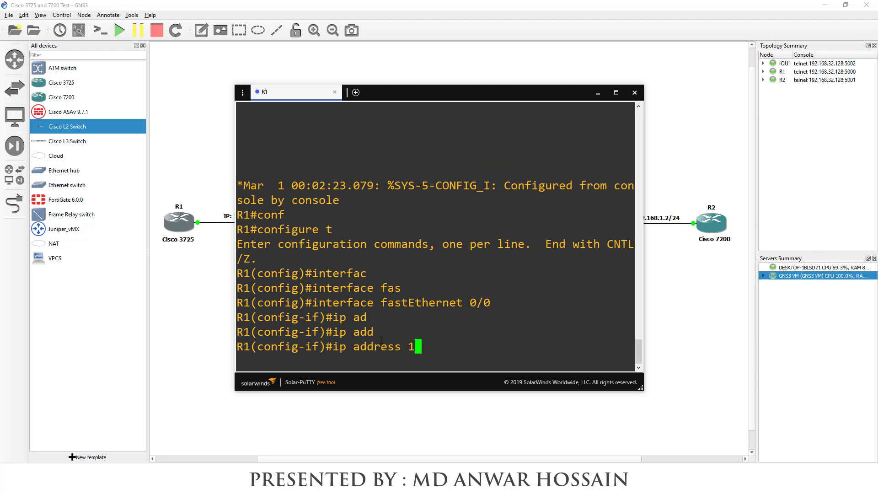
type("92.168.1.1")
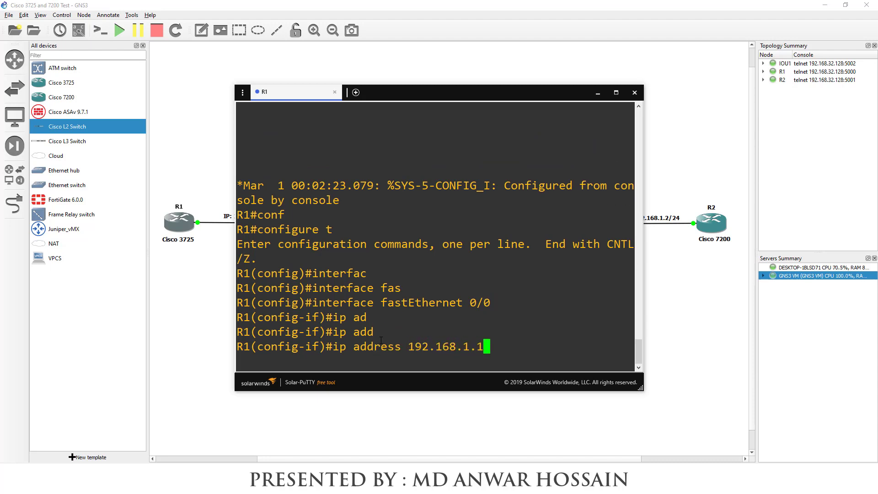
type(" 255.25")
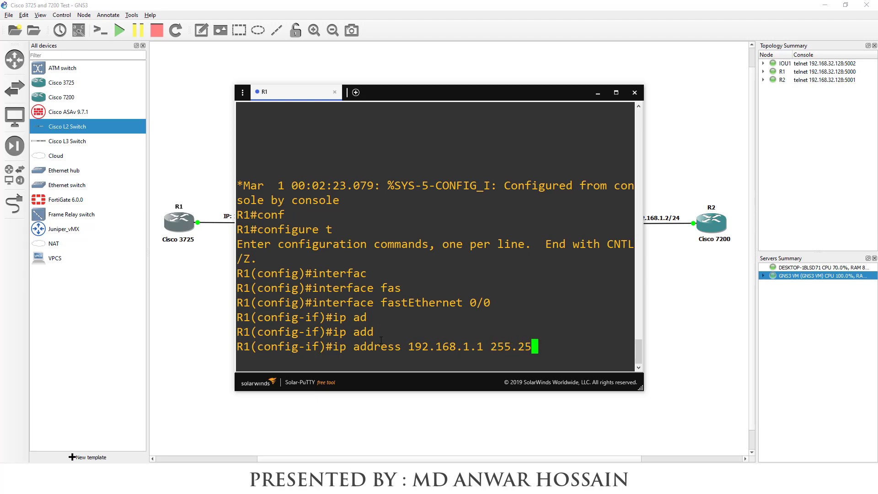
type("5.255")
type(".0")
key("Return")
Bring R1's FastEthernet0/0 up with no shut, exit configuration and save with wr
type("no shut")
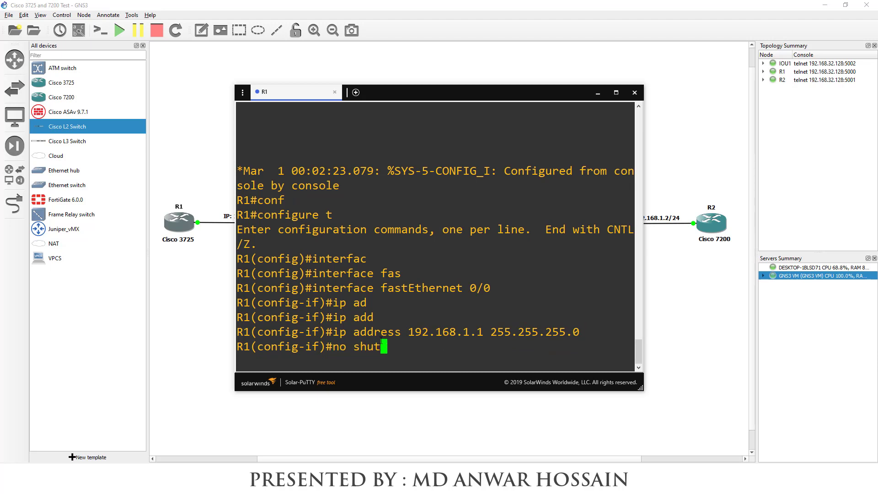
key("Return")
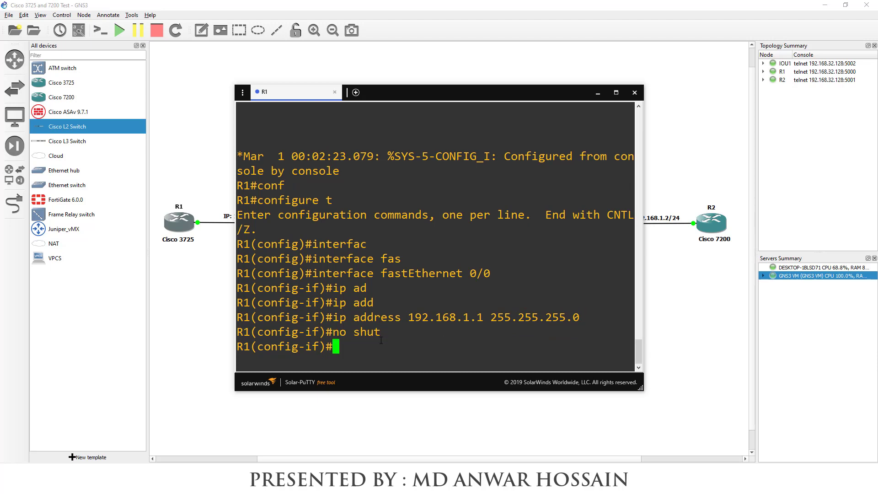
type("end")
key("Return")
type("wr")
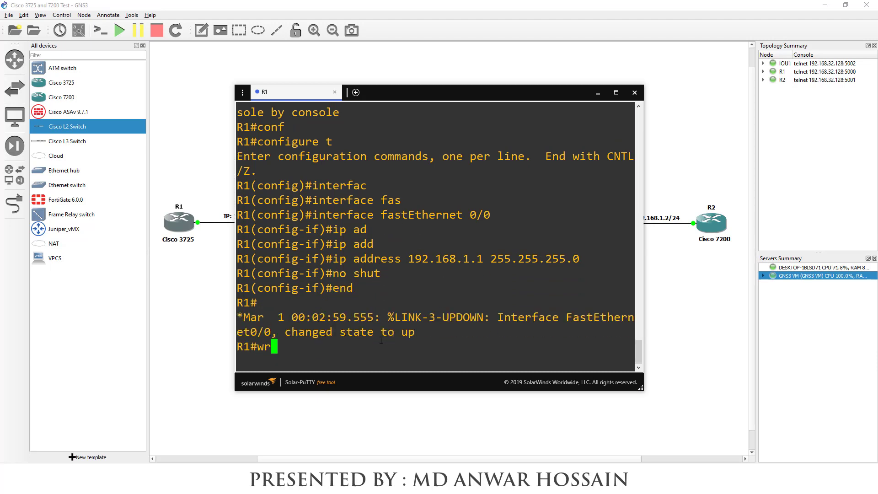
key("Return")
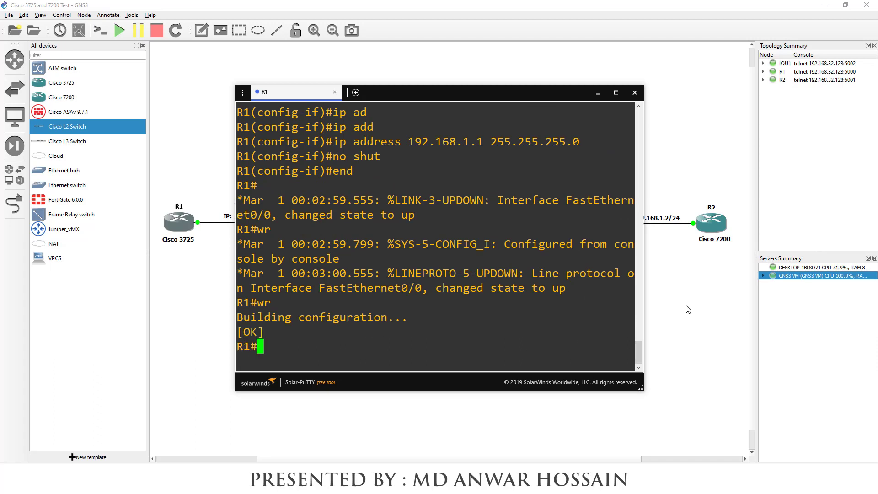
Open a console session to router R2
left_click(686, 308)
right_click(717, 221)
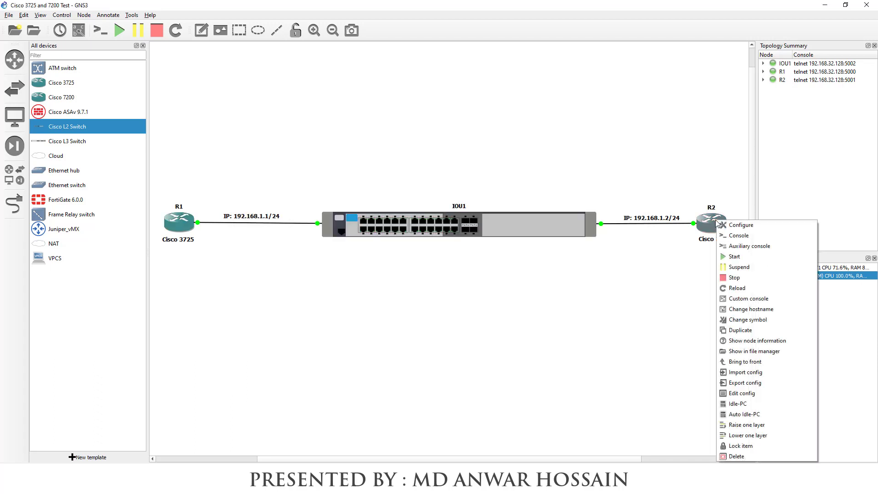
left_click(729, 237)
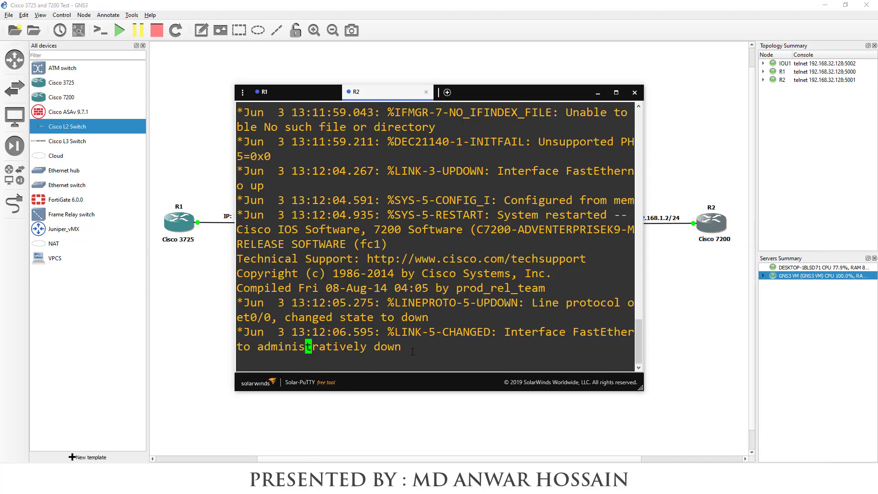
Enter global configuration mode on R2 and select interface FastEthernet 0/0
key("Return")
key("Return")
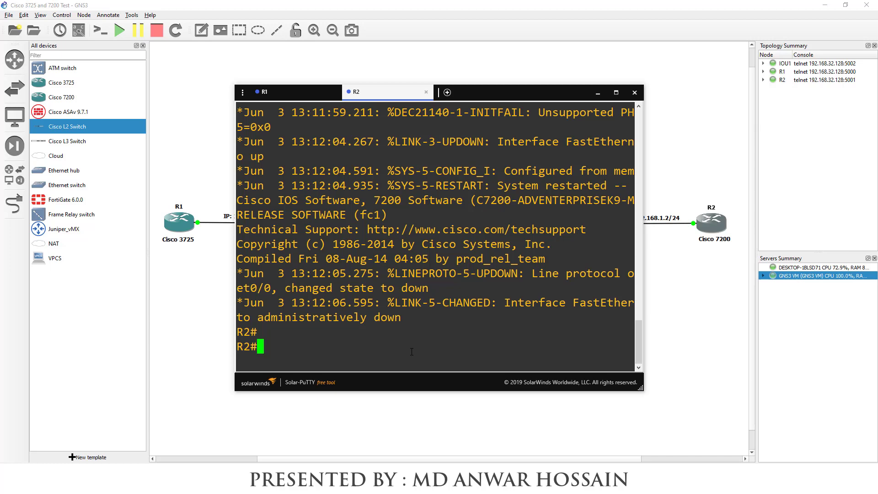
type("conf")
key("Tab")
type("t")
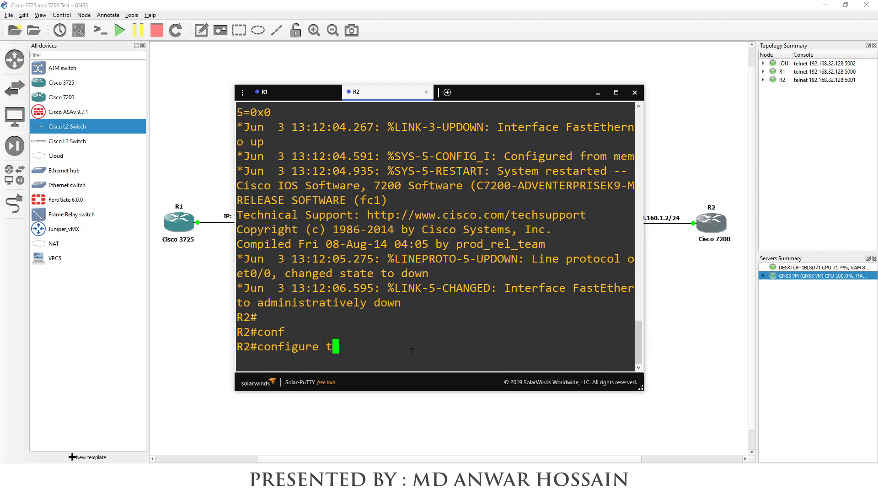
key("Return")
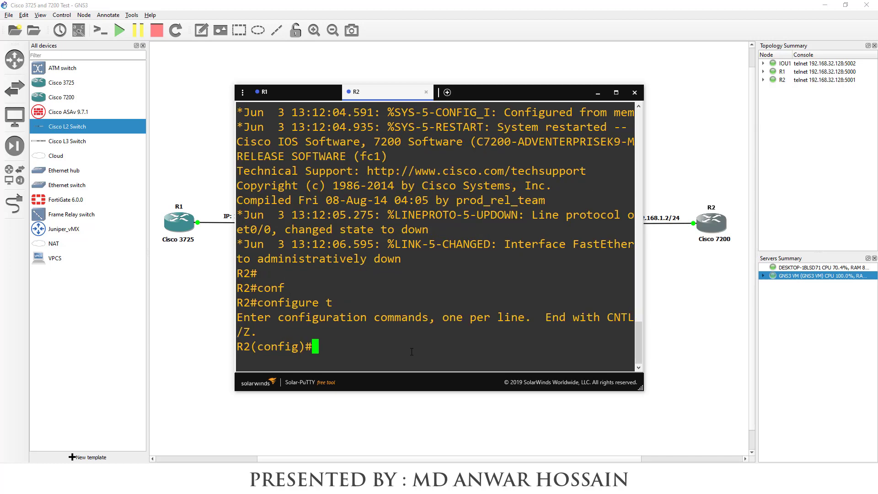
type("inter")
key("Tab")
type("fas")
key("Tab")
type("0/0")
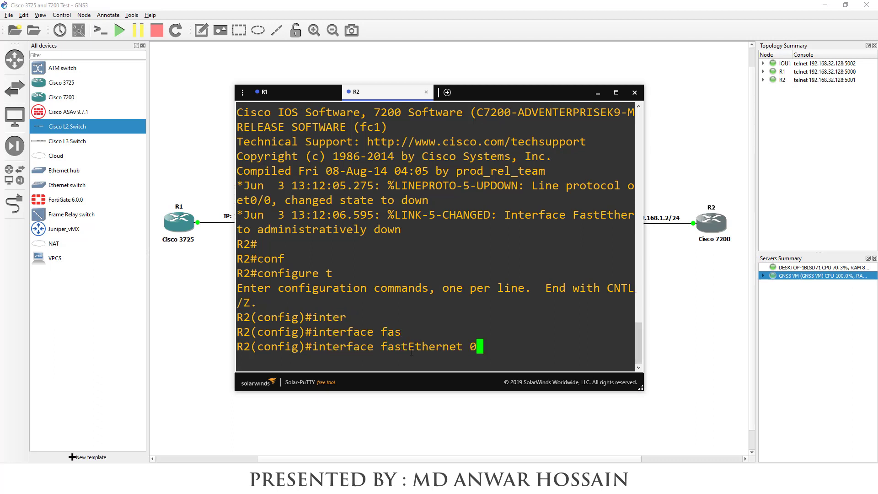
key("Return")
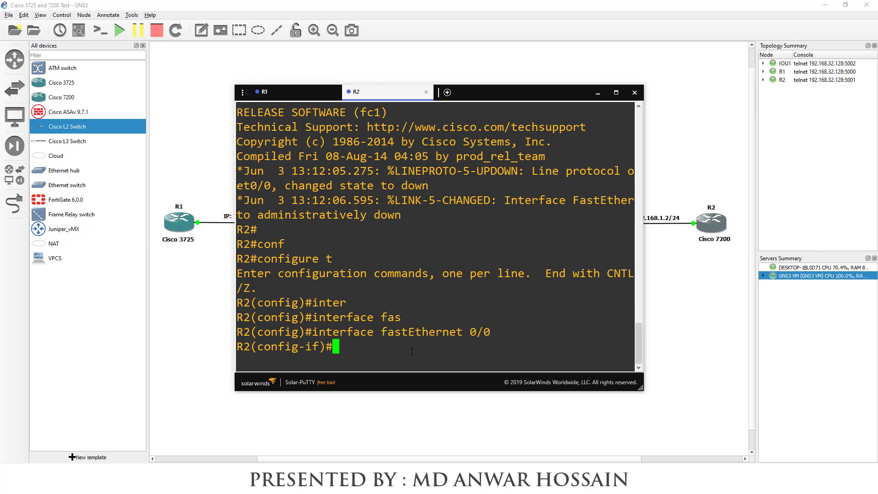
Assign FastEthernet 0/0 the address 192.168.1.2 255.255.255.0 and enable it with no shut
type("ip add")
key("Tab")
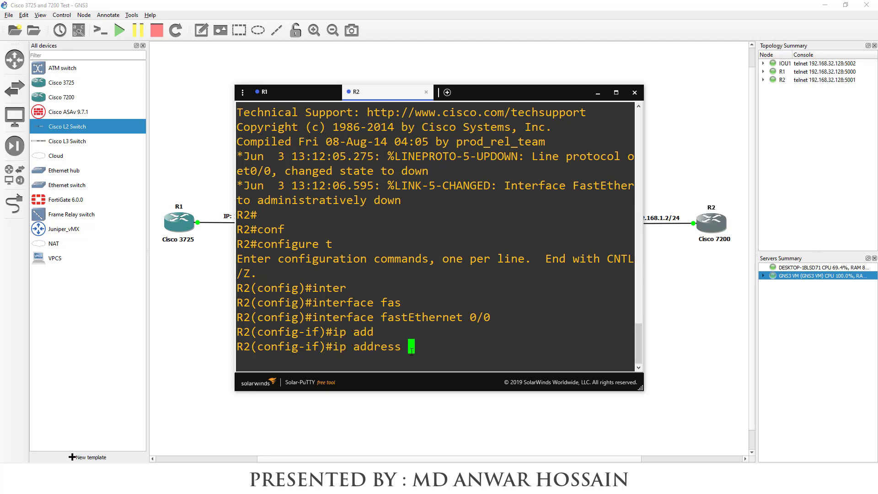
type("192.168")
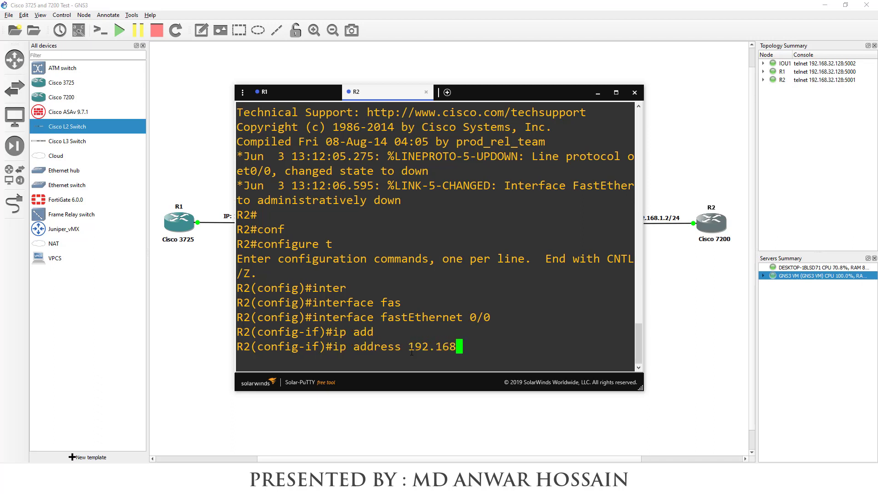
type(".1.2 255.")
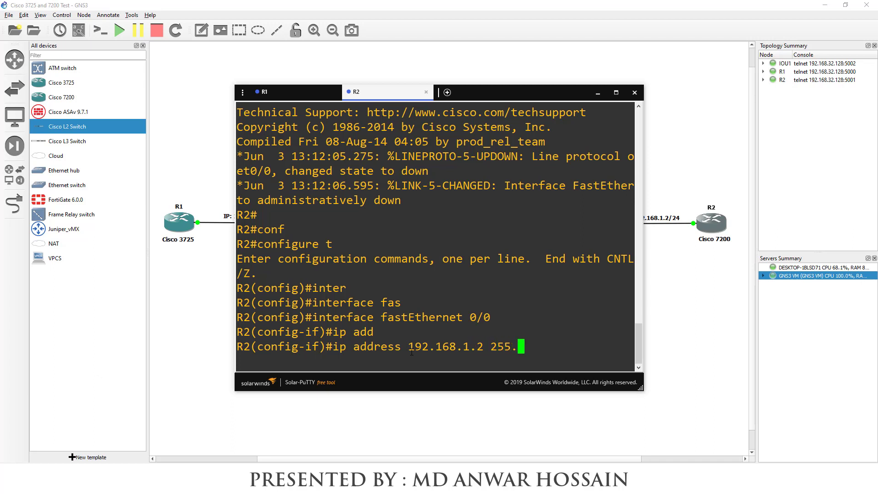
type("255.255.0")
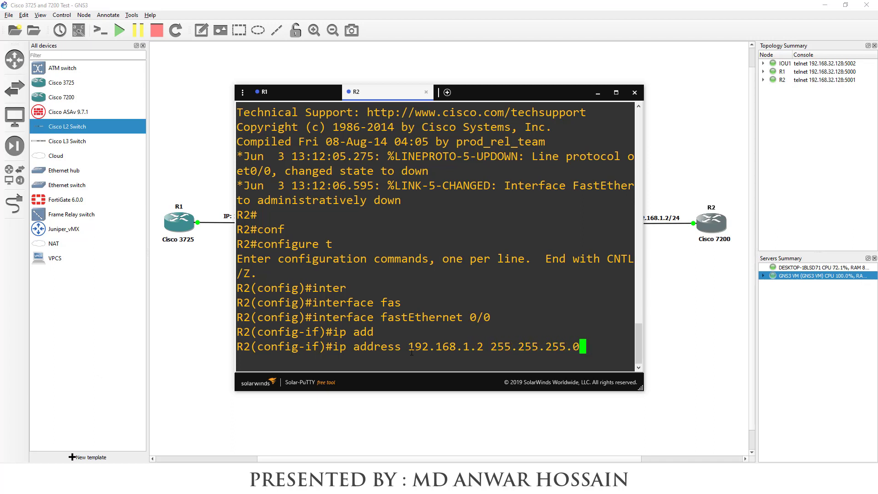
key("Return")
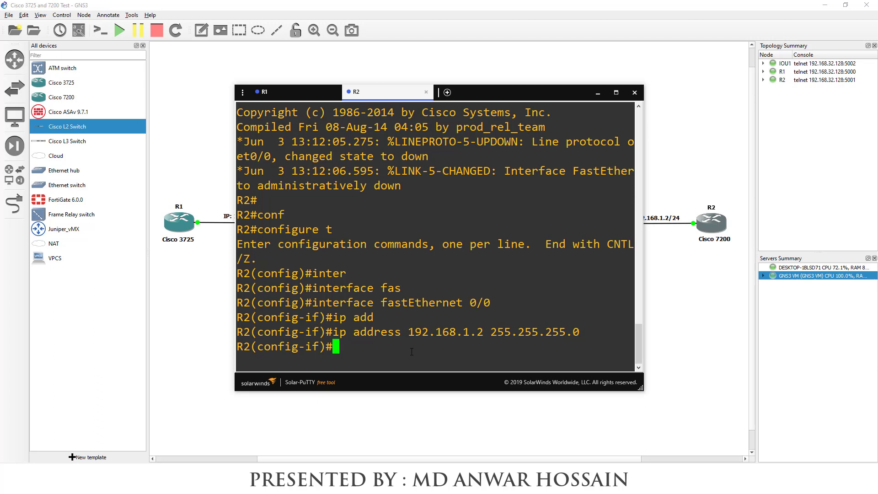
type("no shut")
key("Return")
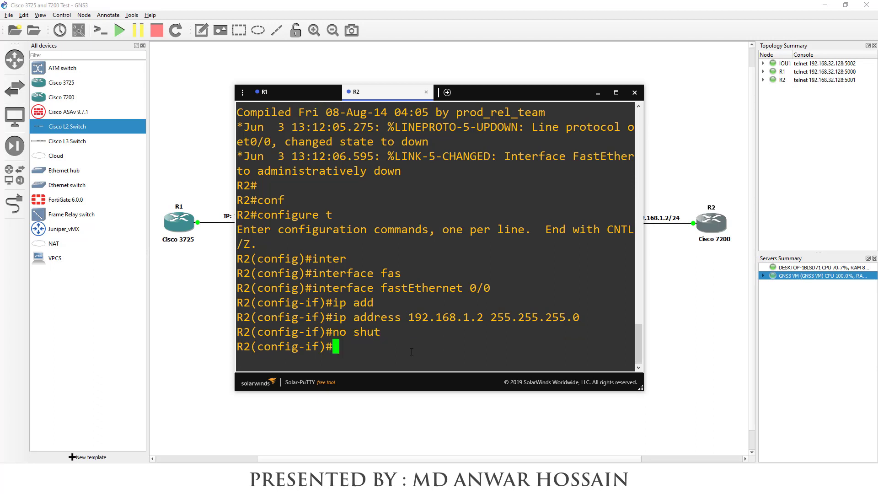
Exit configuration mode and save R2's running configuration with wr
type("end")
key("Return")
type("wr")
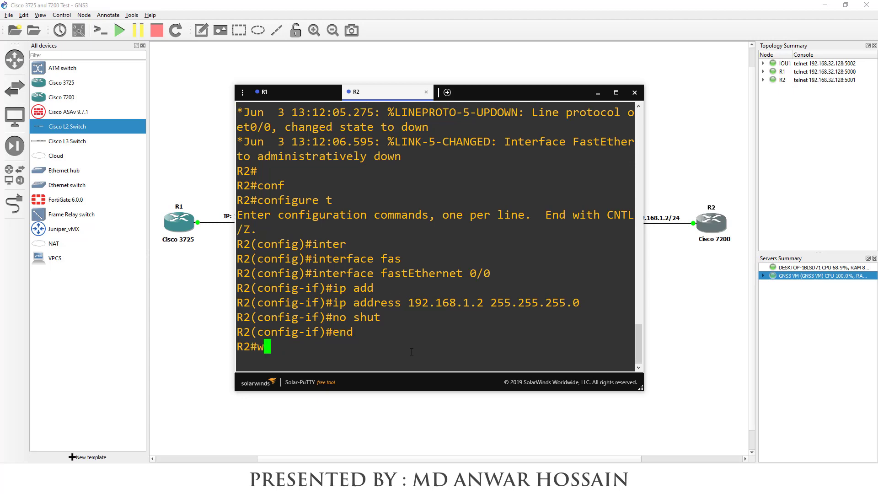
key("Return")
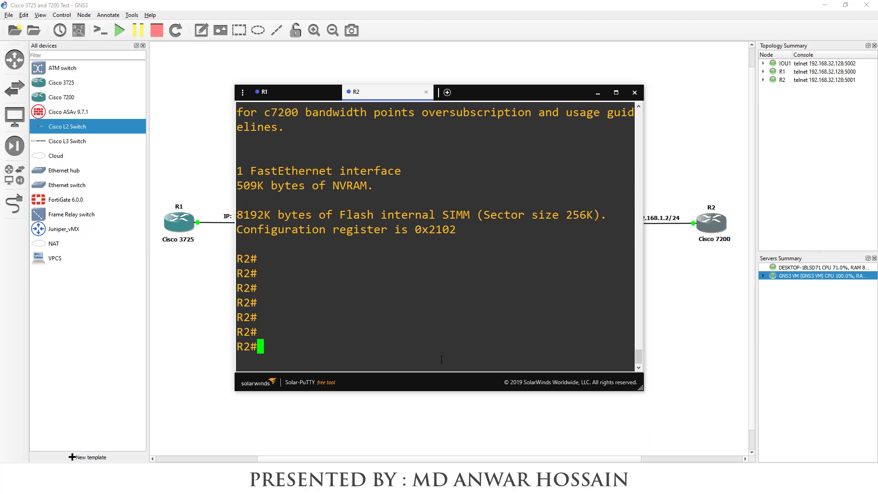
Ping R1 at 192.168.1.1 from R2, note the 80 percent success rate, then switch to R1's console
type("ping 192.16")
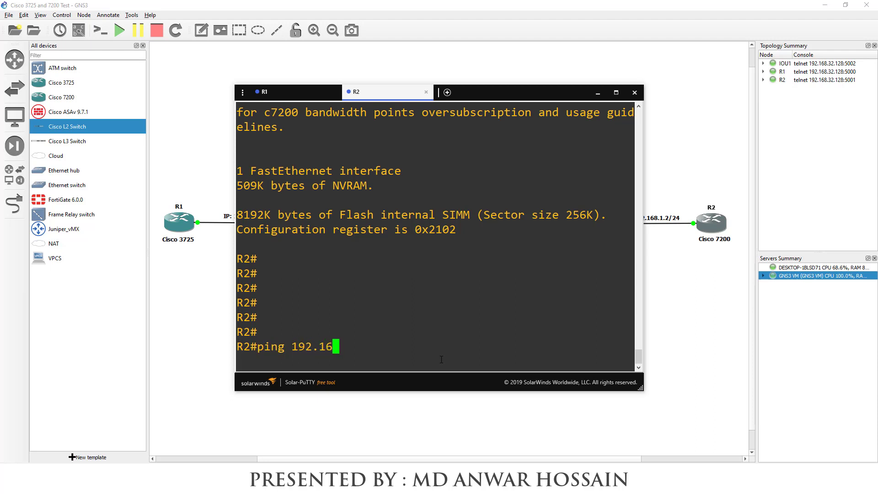
type("8.1.1")
key("Return")
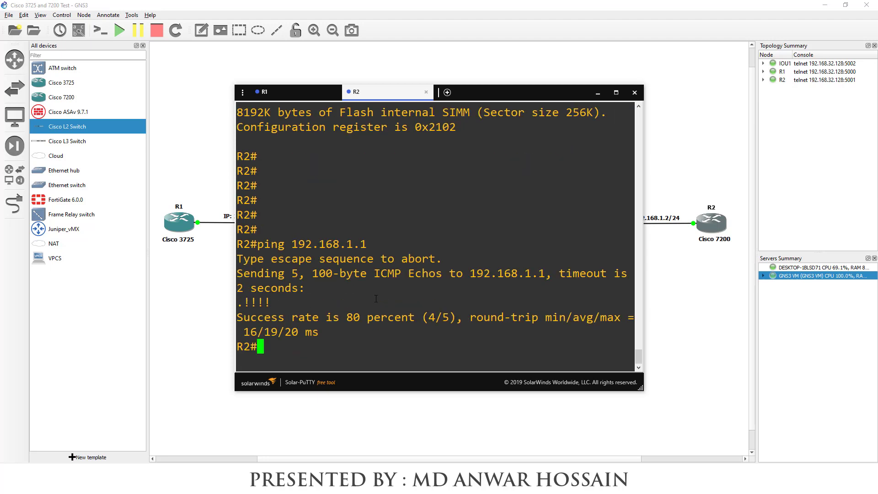
left_click_drag(246, 319, 337, 318)
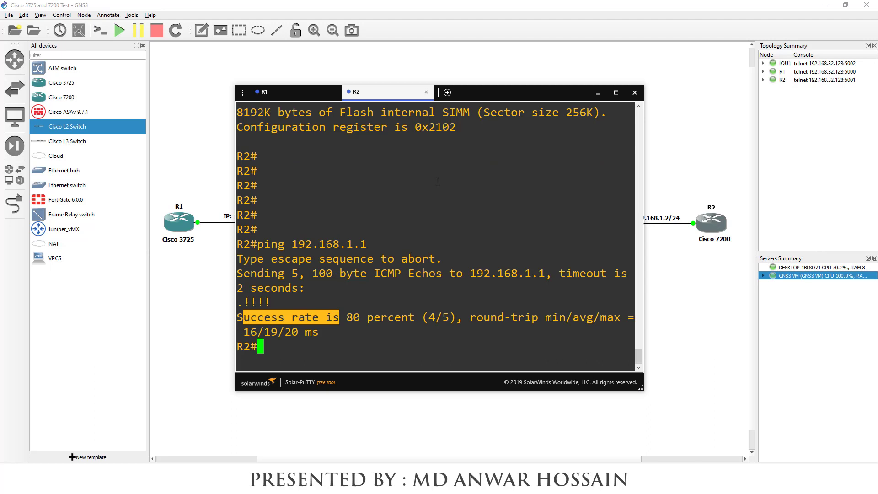
left_click(293, 93)
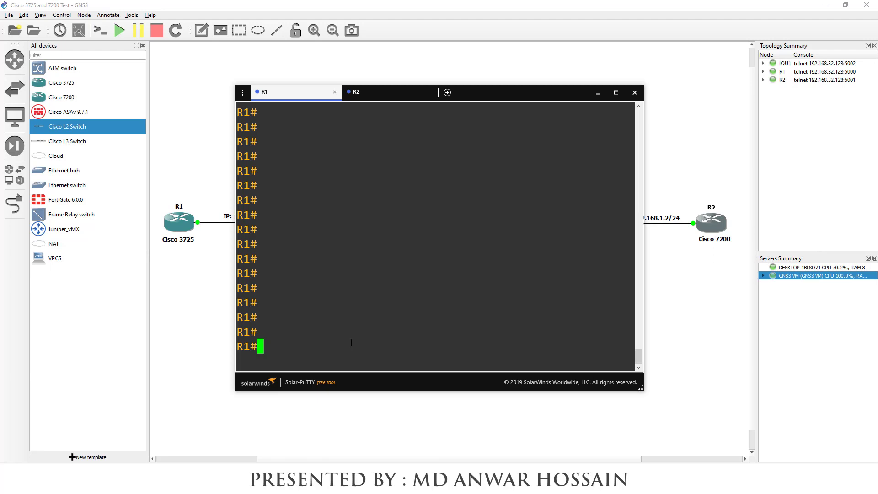
Ping 192.168.1.2 from R1 and highlight the 100 percent (5/5) success rate
type("ping 192.168.1.2")
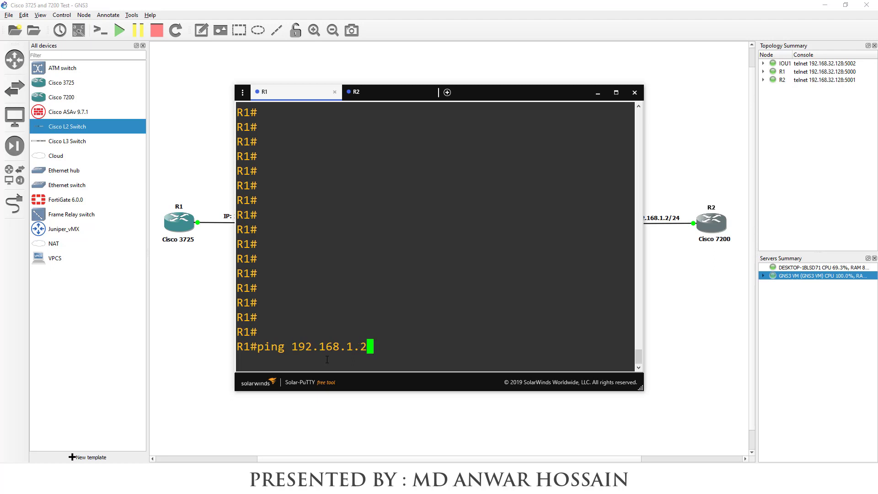
key("Return")
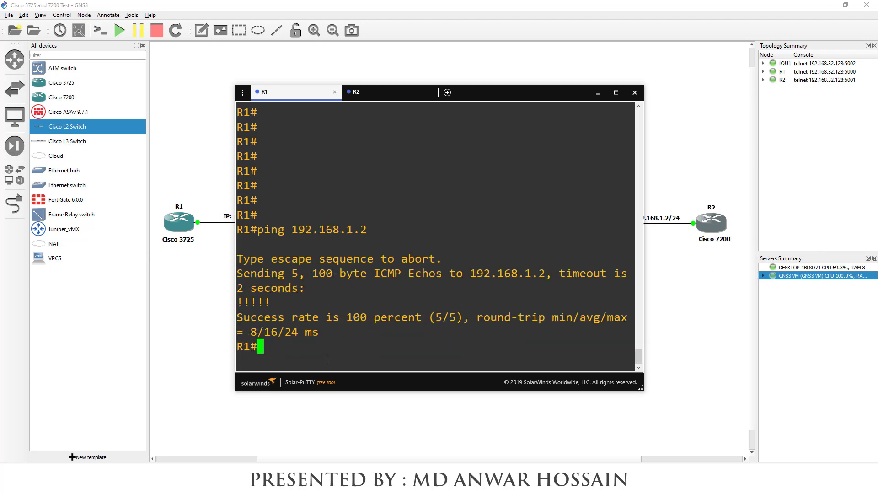
left_click_drag(245, 313, 339, 332)
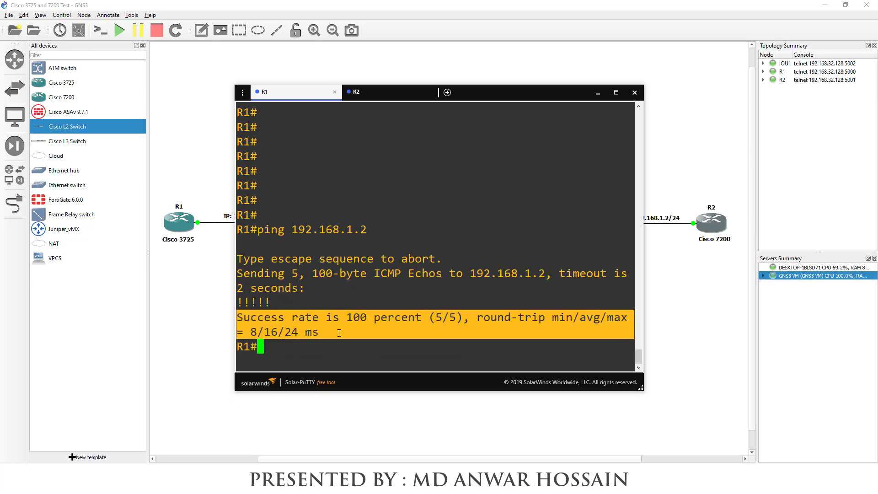